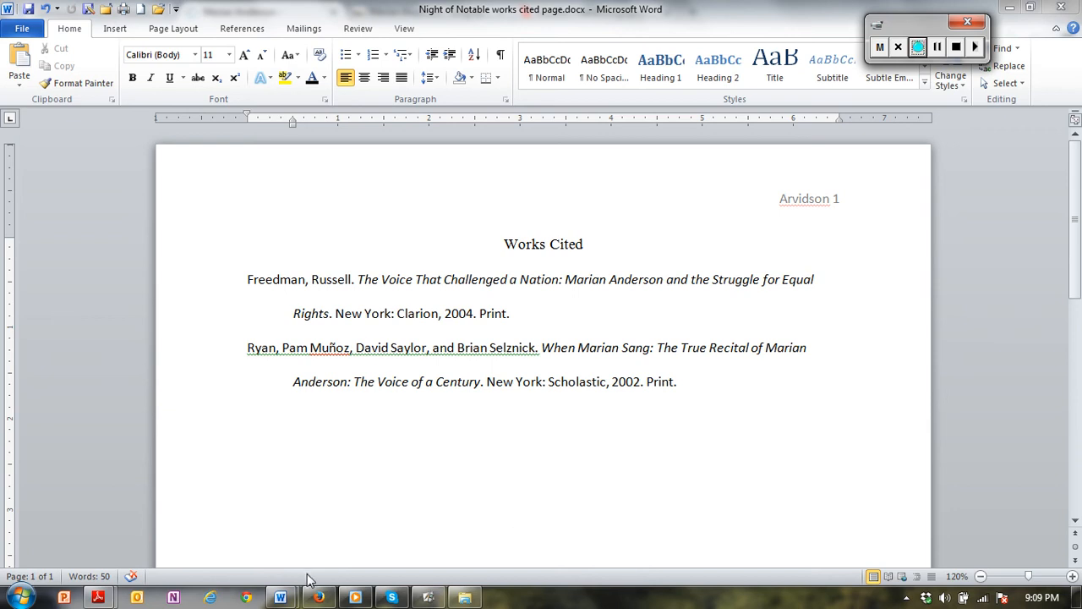
Switch to Firefox and copy the source citation and URL from the end of the Gale Marian Anderson biography.
click(317, 597)
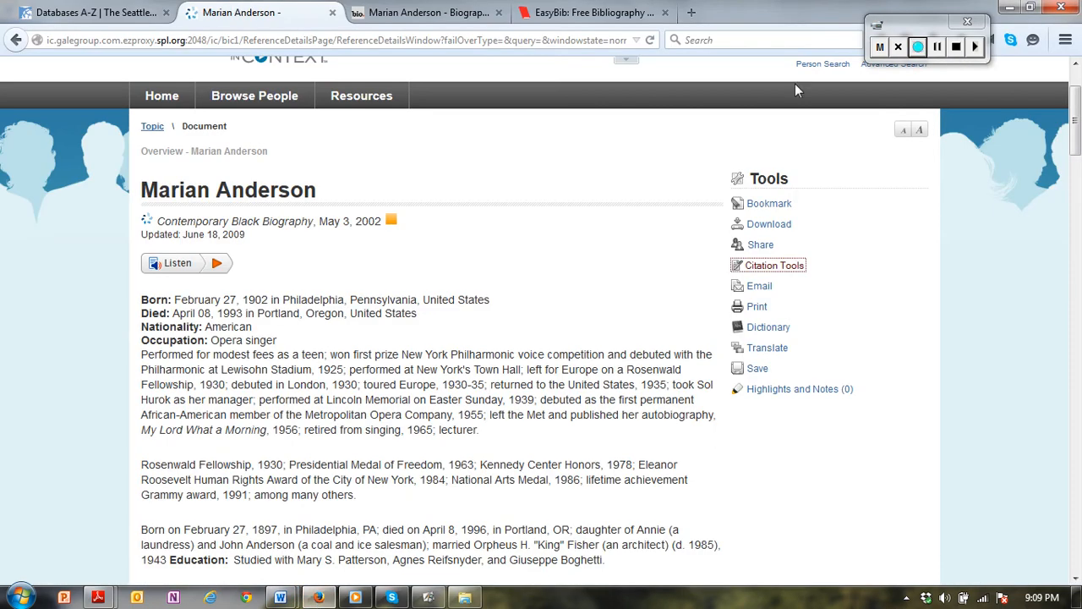
drag(1078, 111, 1078, 97)
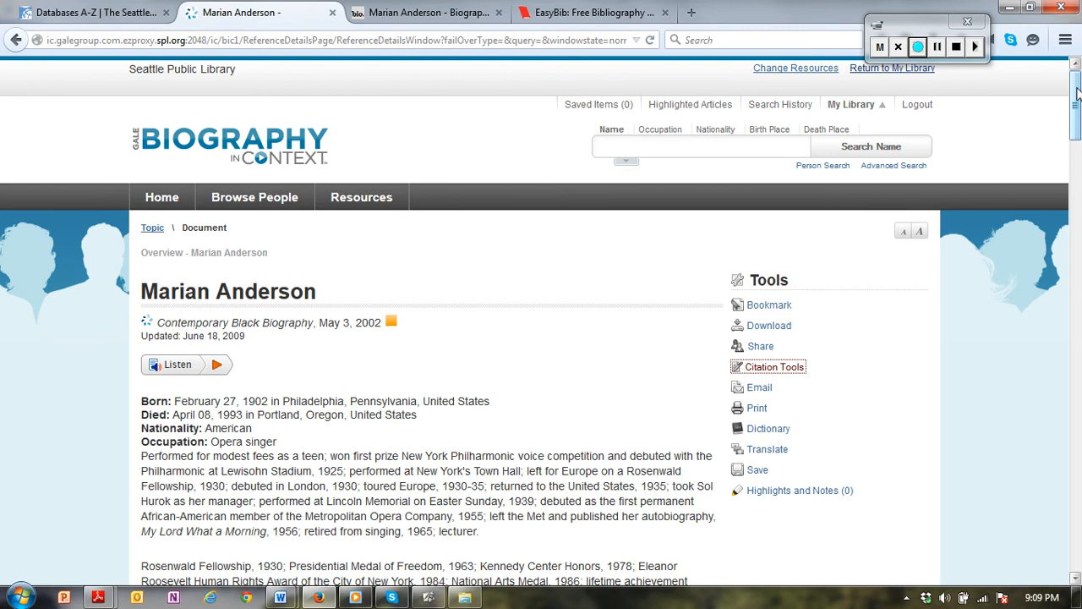
drag(1076, 95, 1046, 523)
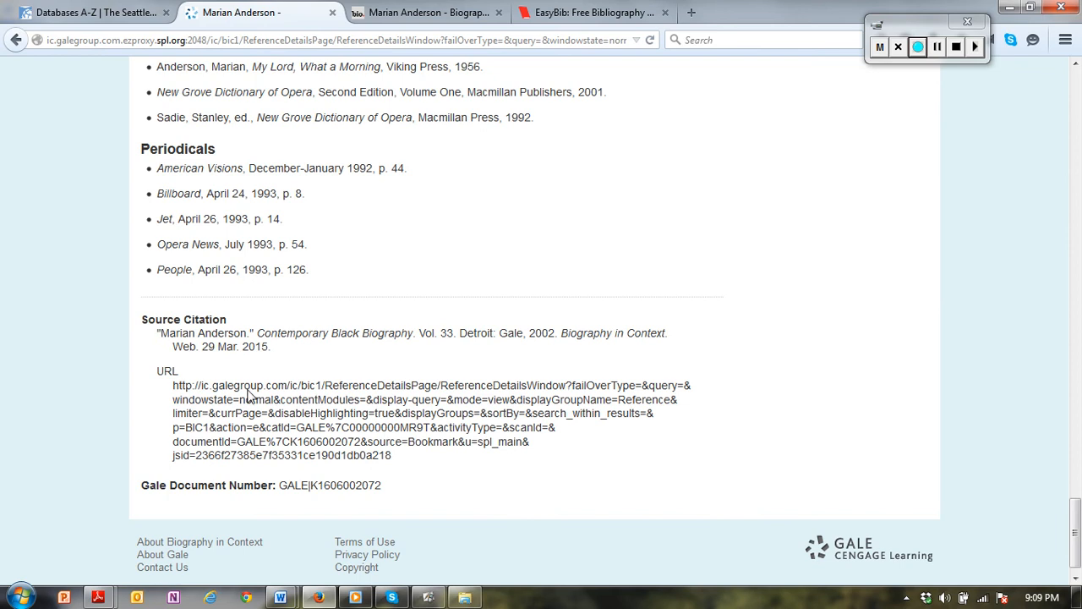
drag(407, 464, 150, 338)
key(ctrl+c)
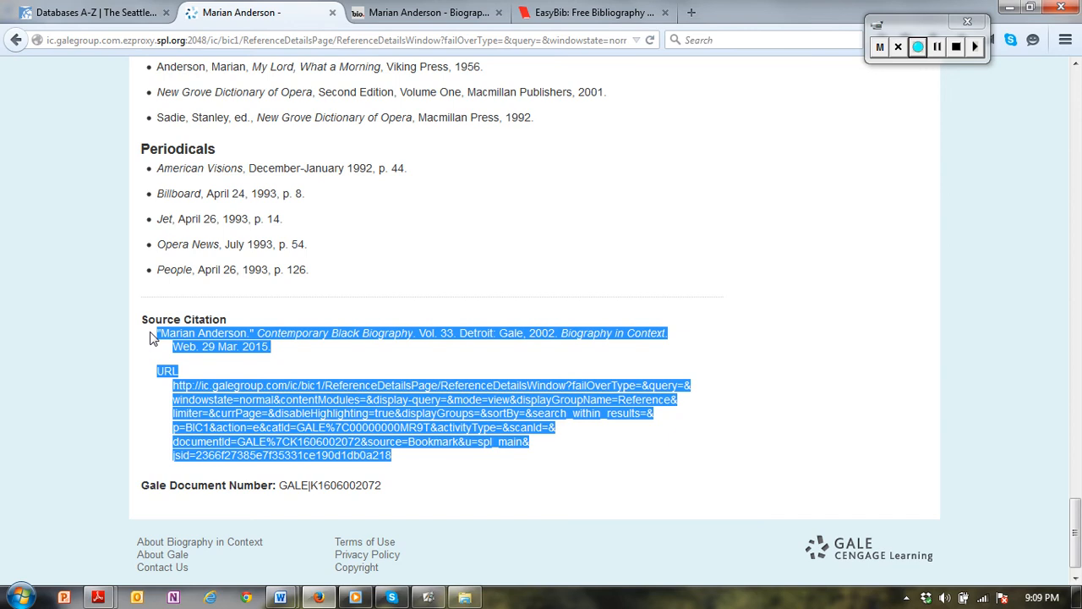
Switch to the Word document "Night of Notable works cited page" and paste the copied citation on a new line after the last entry.
mouse_move(280, 596)
click(280, 596)
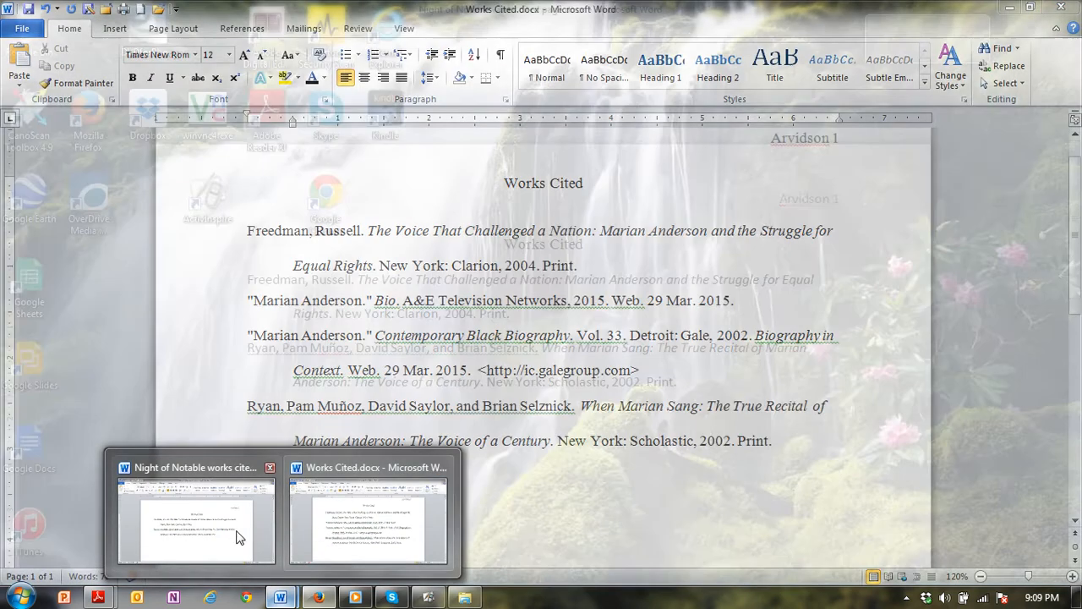
click(239, 538)
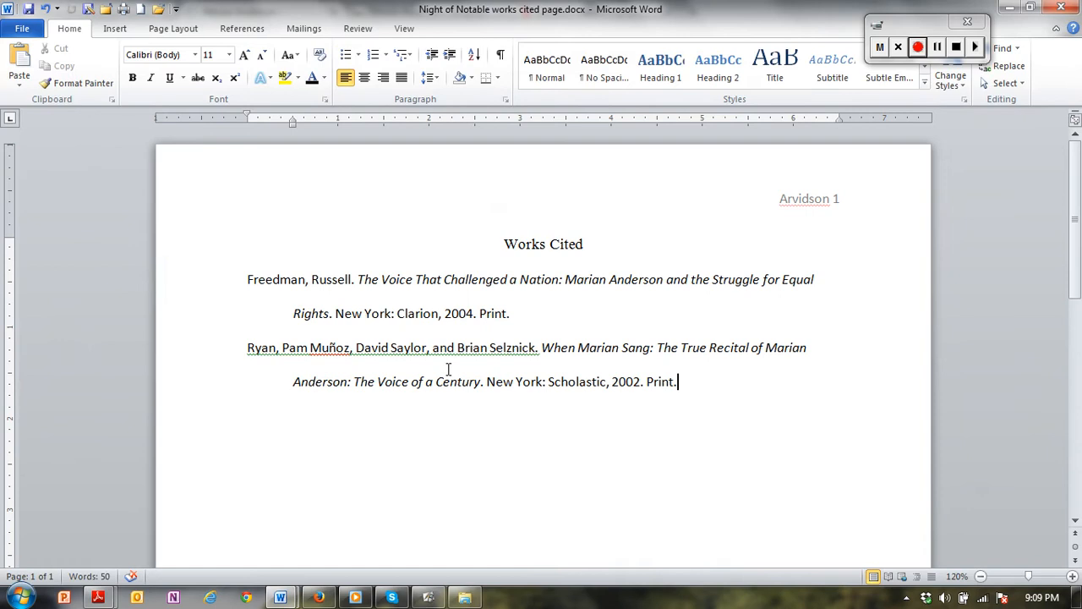
key(Return)
key(ctrl+v)
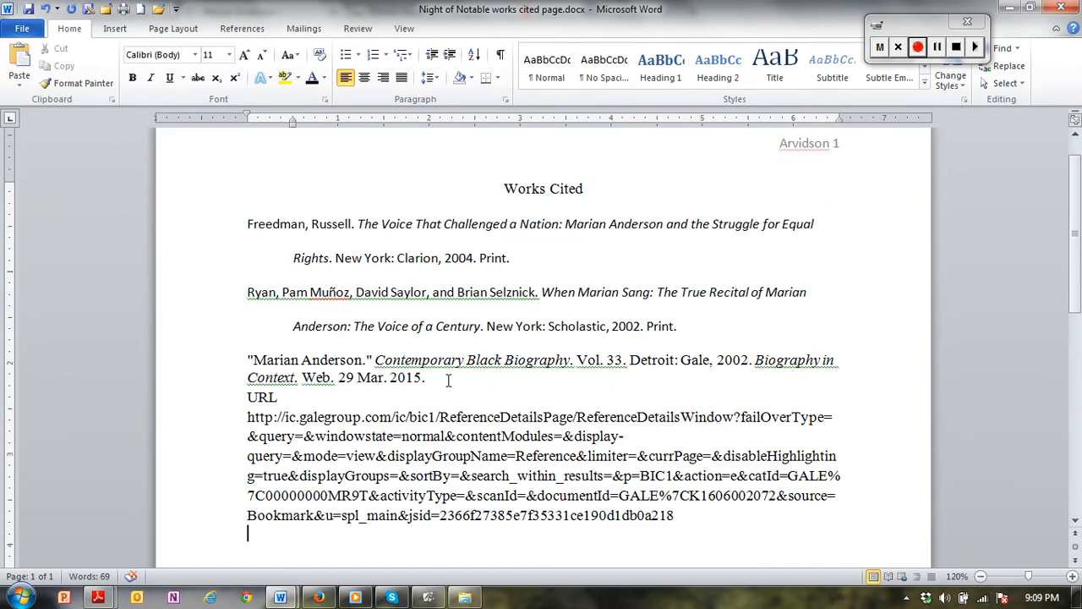
click(448, 381)
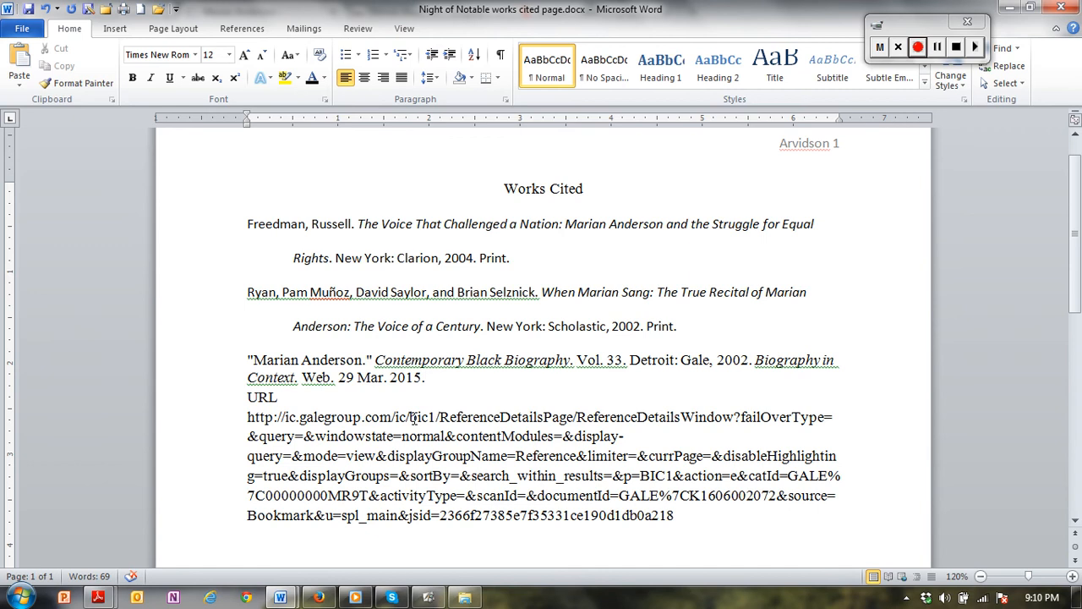
click(919, 49)
drag(677, 515, 395, 418)
key(BackSpace)
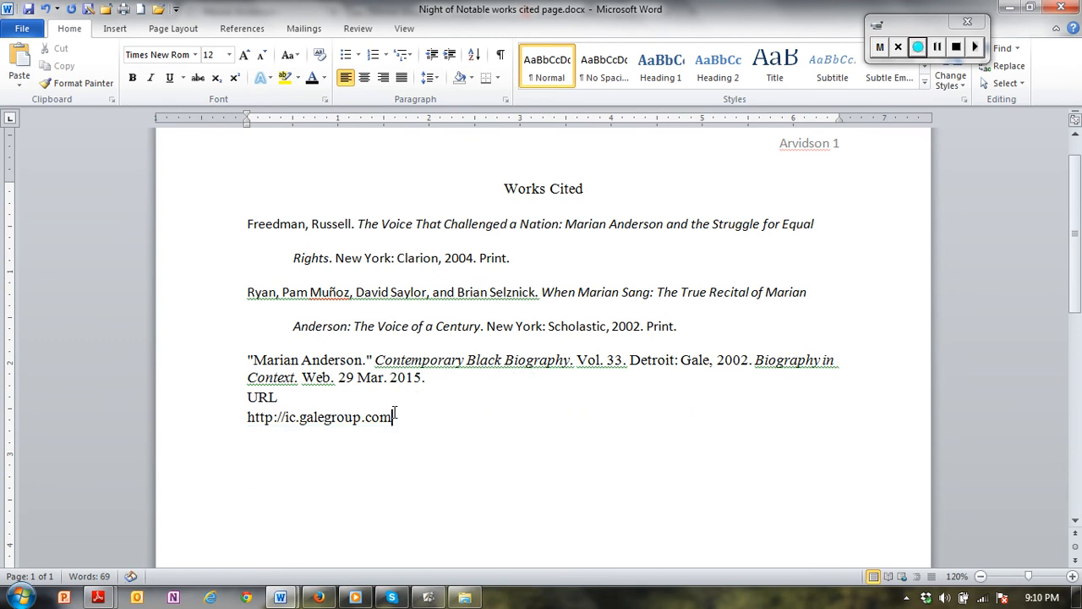
drag(279, 399, 245, 398)
key(BackSpace)
Move the web address directly after "Web. 29 Mar. 2015." and enclose it in angle brackets.
click(444, 383)
text(<)
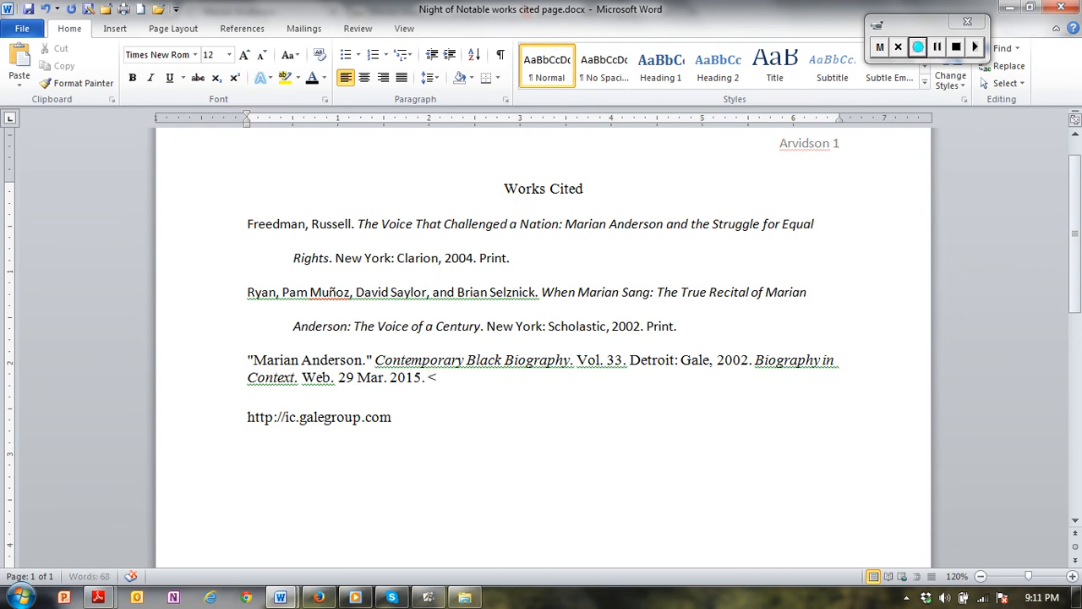
key(Delete)
key(Delete)
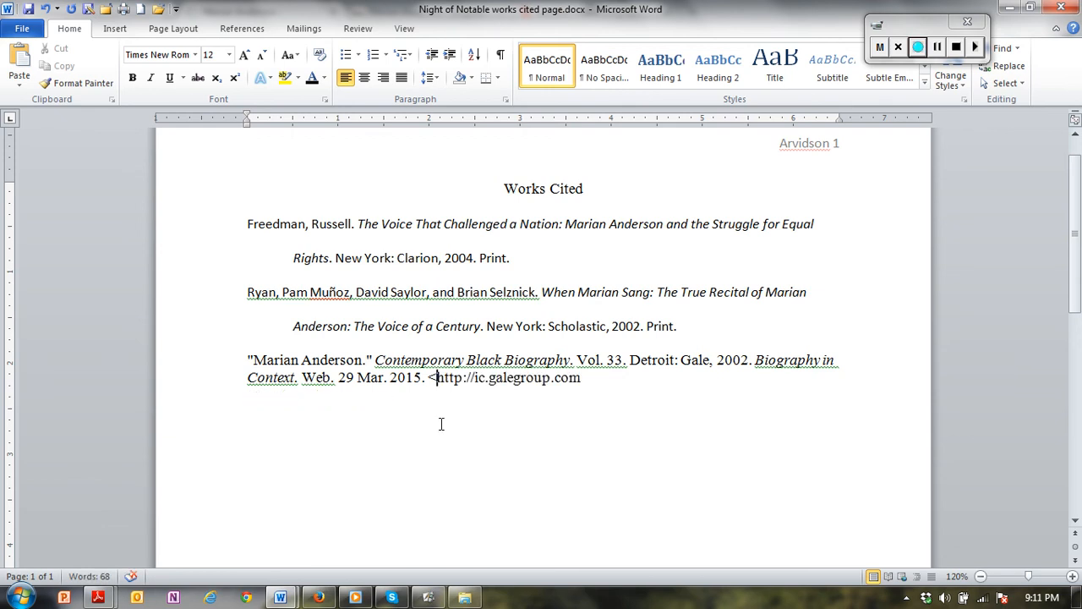
click(593, 377)
text(>)
key(space)
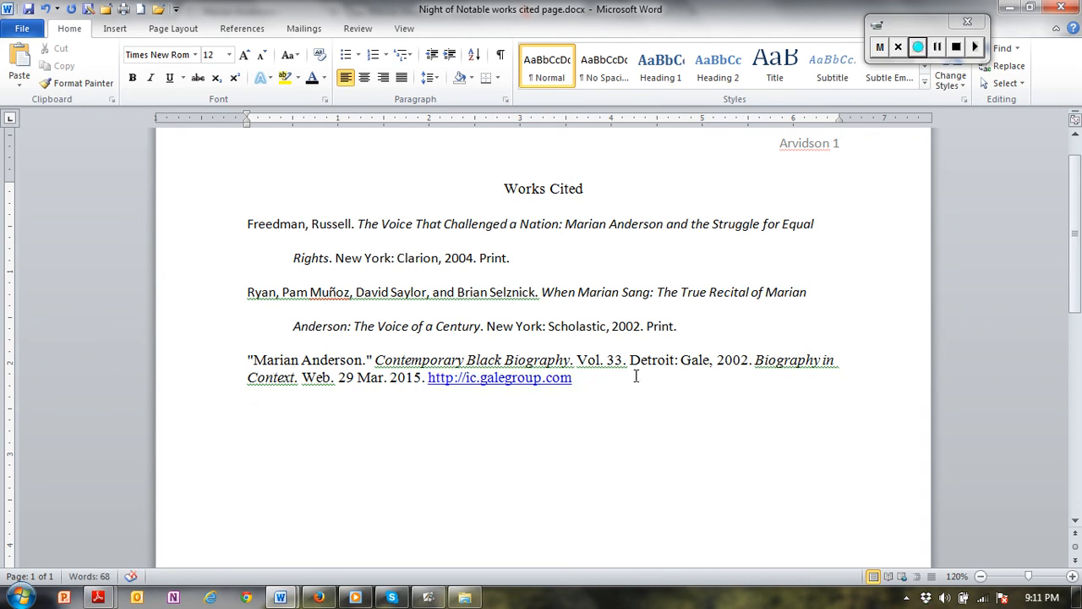
Make the linked web address plain black text without underline and put angle brackets around it again.
drag(594, 382, 427, 378)
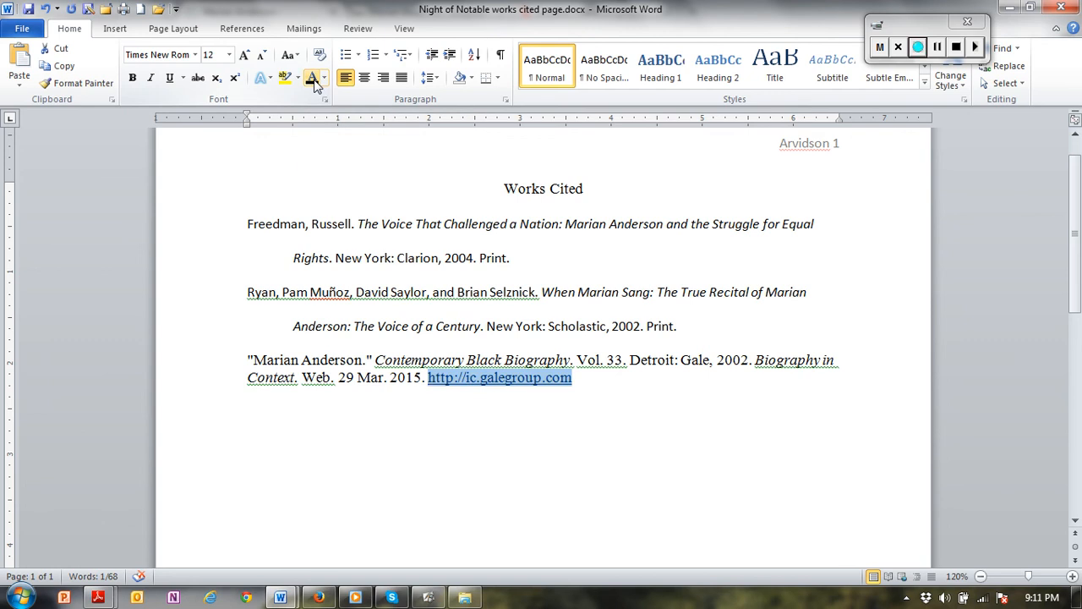
click(172, 78)
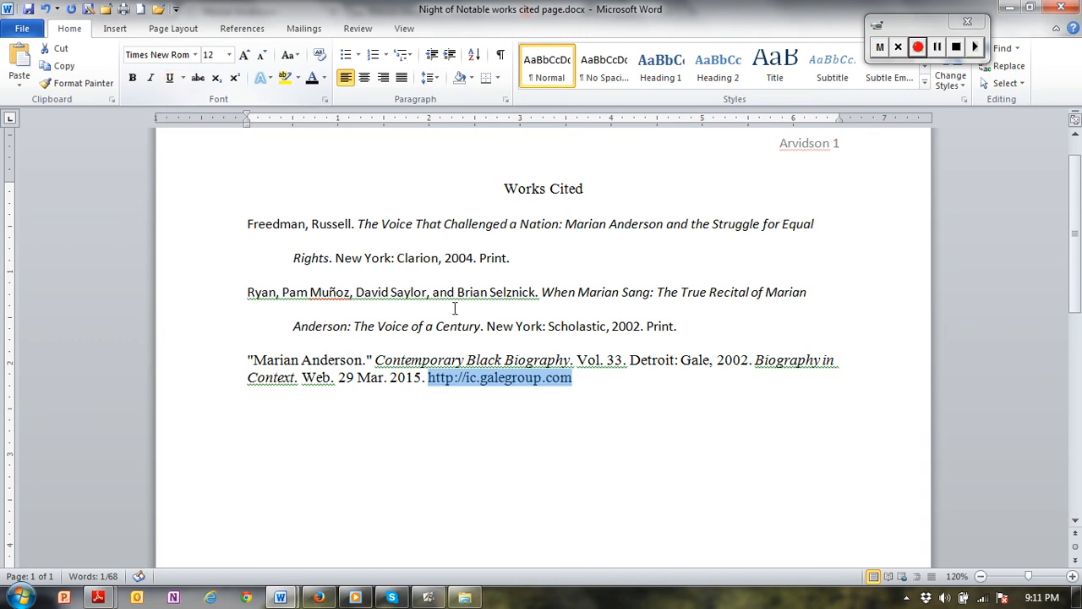
click(583, 375)
text(>)
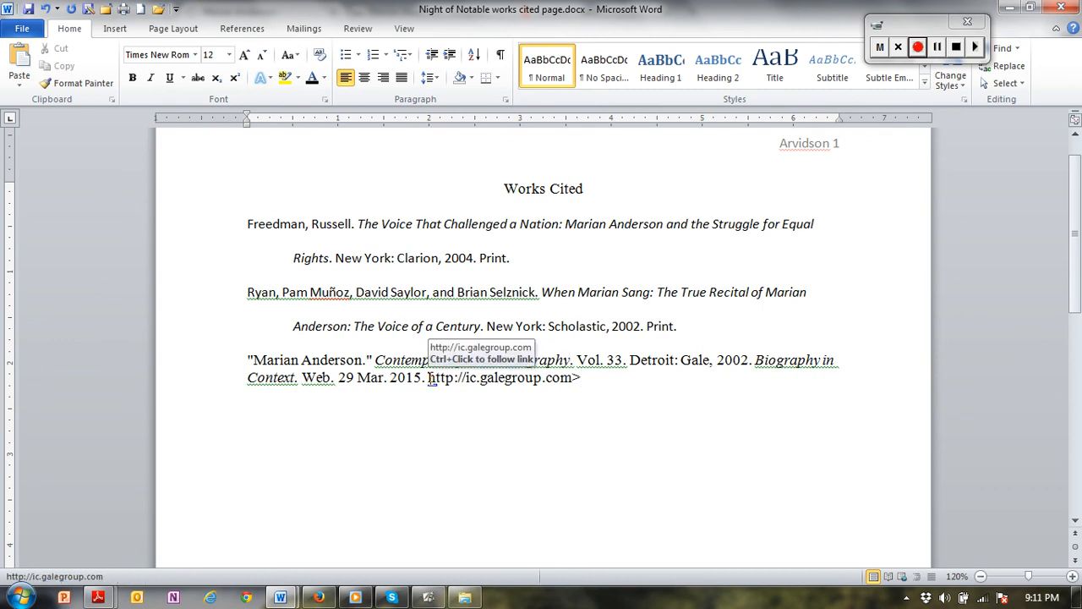
key(Return)
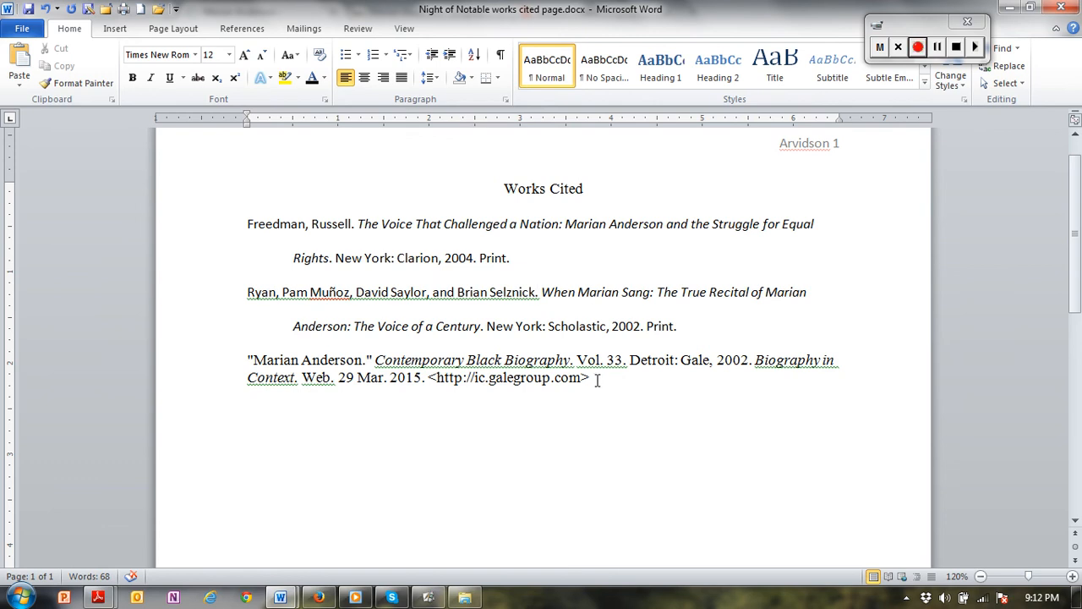
Format all three citations in Times New Roman, size 12, with 2.0 line spacing.
drag(589, 377, 214, 223)
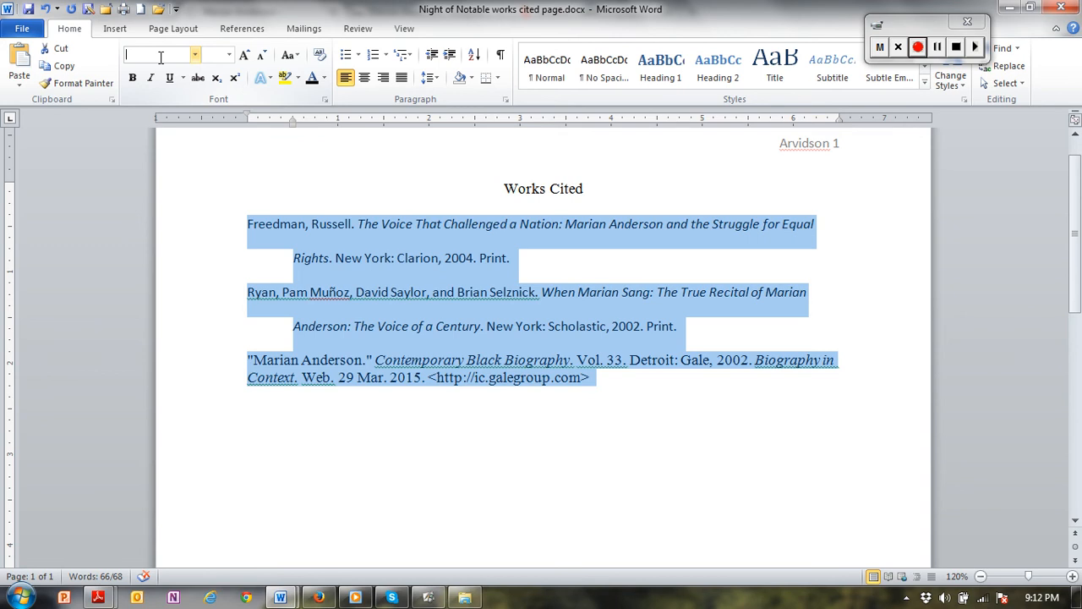
text(Times New Roman)
key(Return)
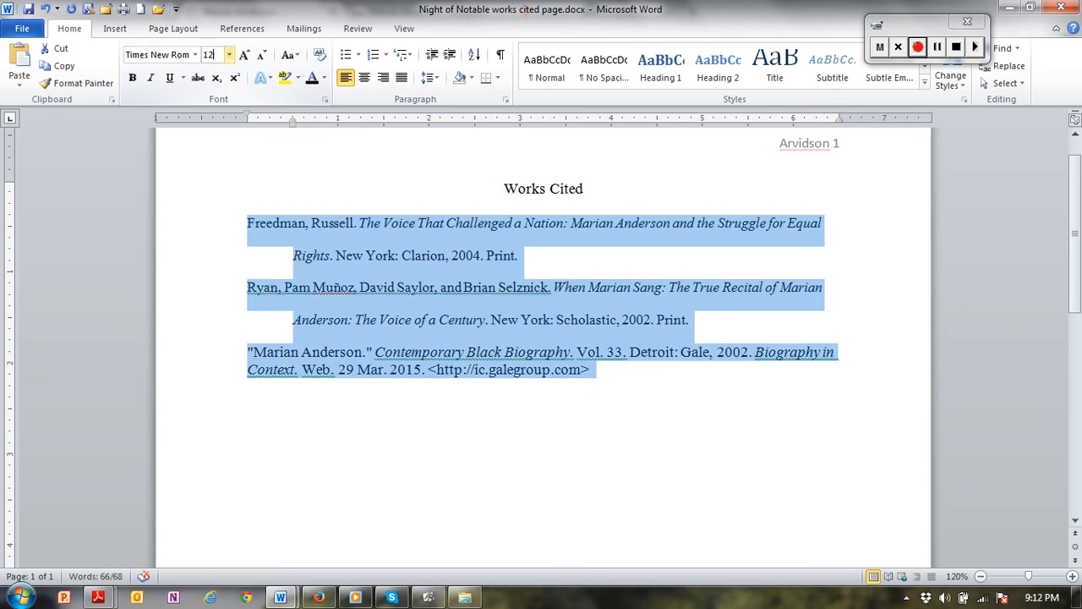
text(12)
key(Return)
click(433, 78)
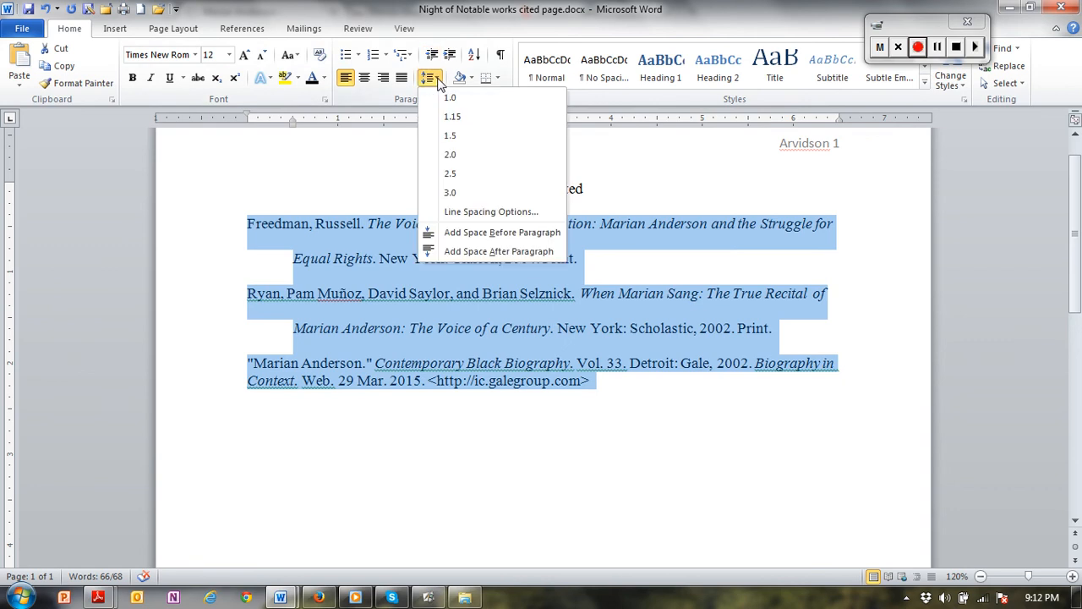
click(450, 153)
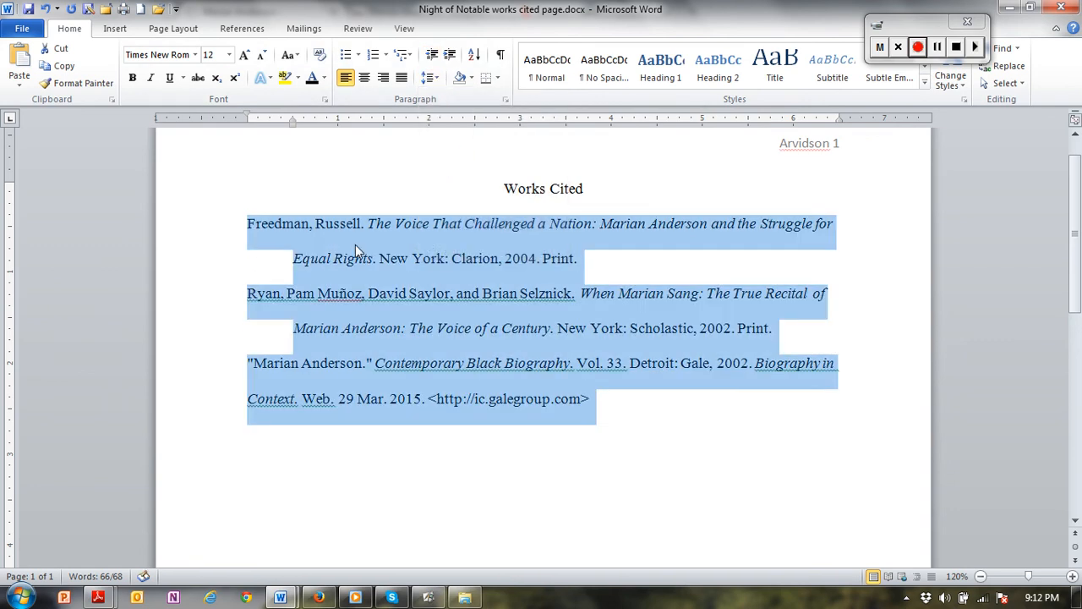
click(286, 387)
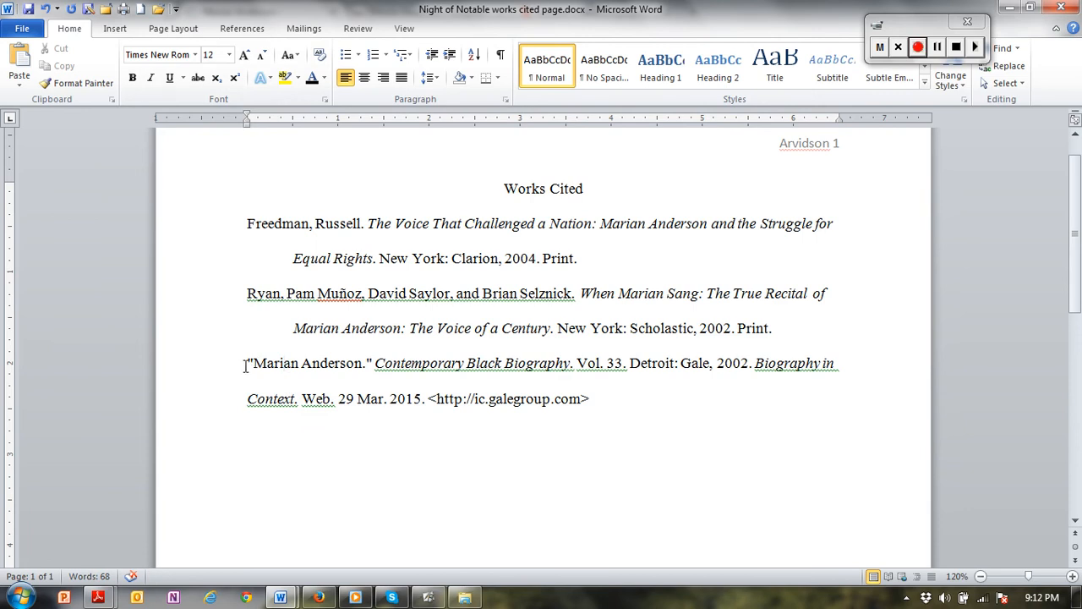
Give the Contemporary Black Biography citation a hanging indent of half an inch and save the document.
triple_click(247, 365)
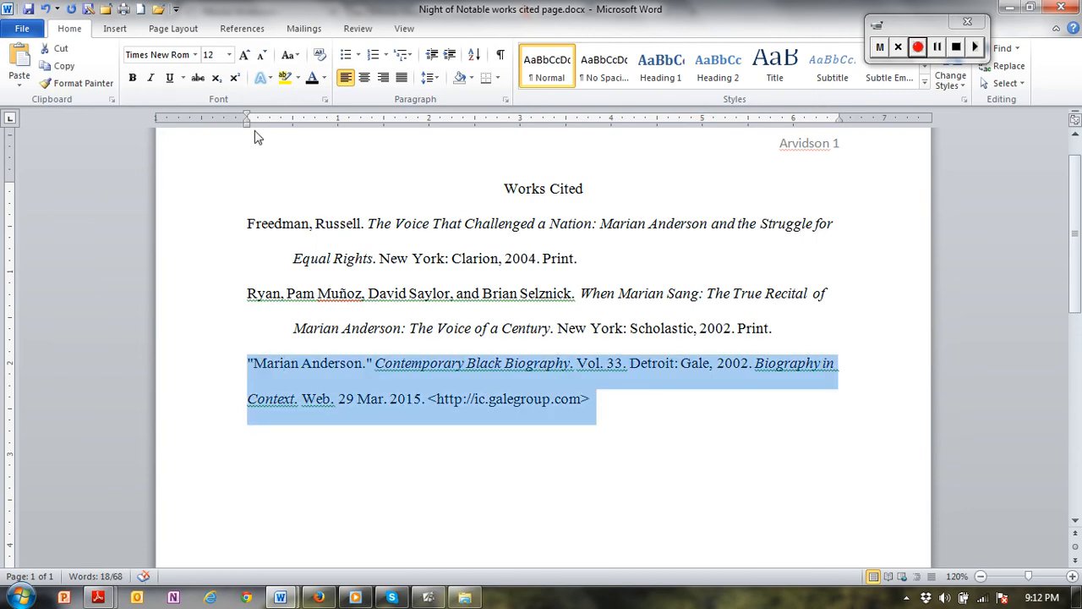
mouse_move(249, 125)
mouse_down()
mouse_move(292, 127)
mouse_move(248, 116)
mouse_up()
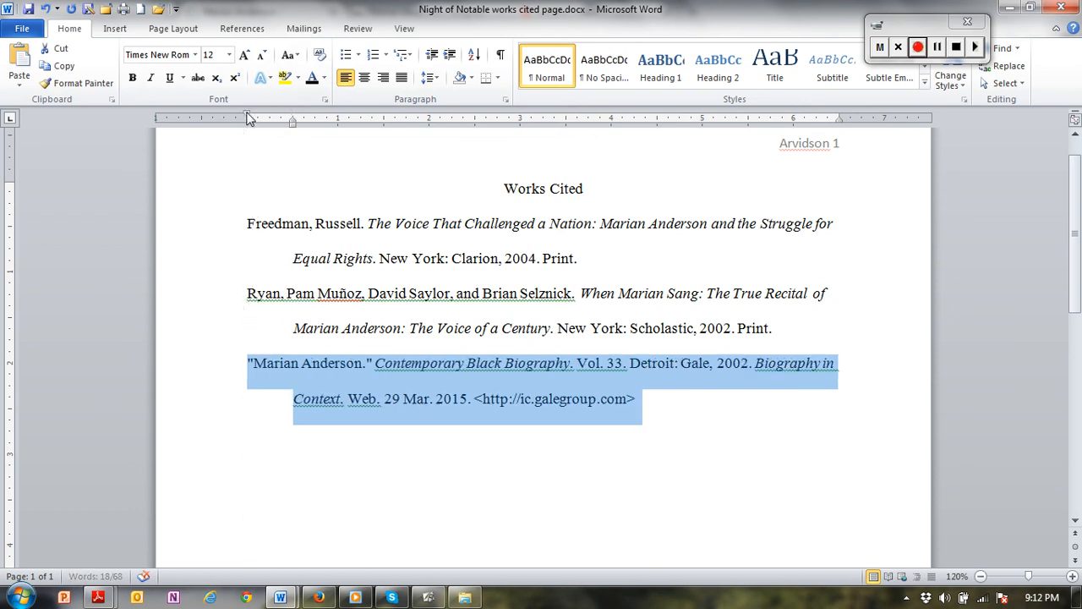
click(482, 428)
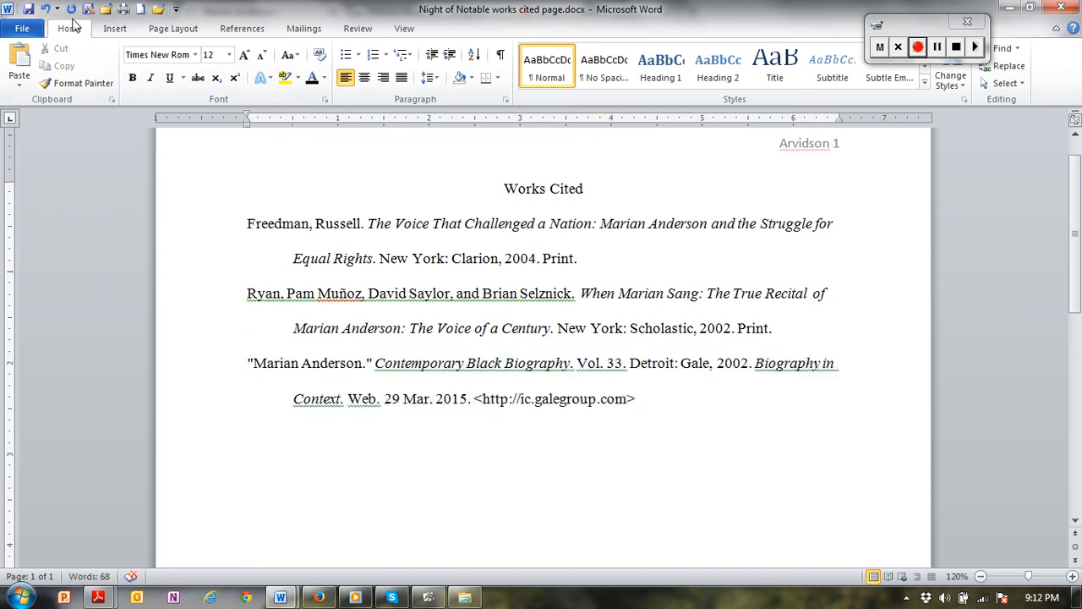
click(28, 10)
click(919, 47)
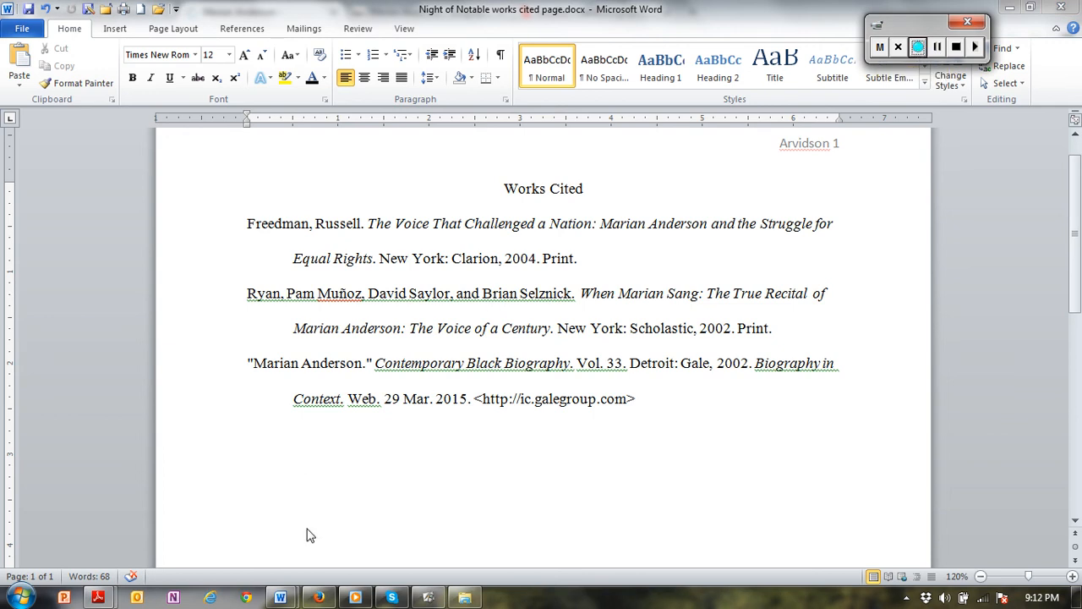
Switch to Firefox and copy the MLA-style citation from the Biography.com page on Marian Anderson.
click(319, 598)
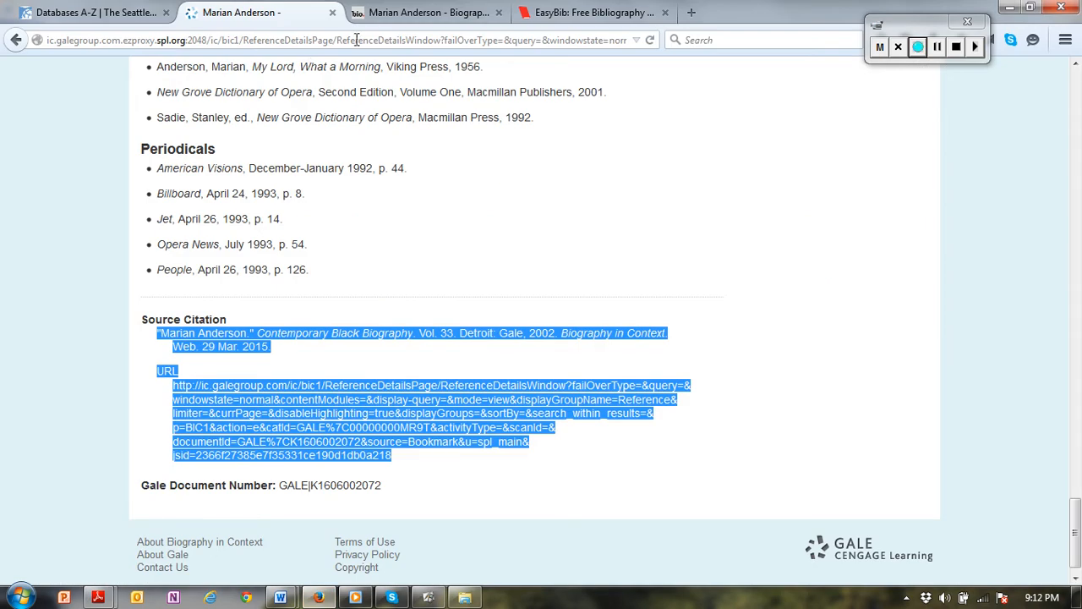
click(406, 13)
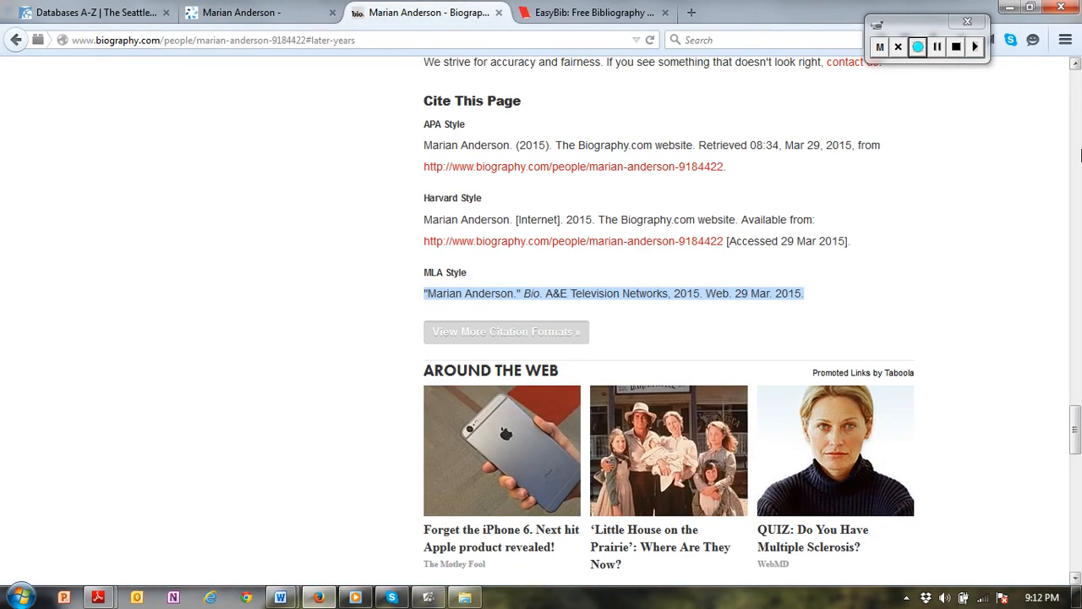
drag(1076, 419, 1079, 83)
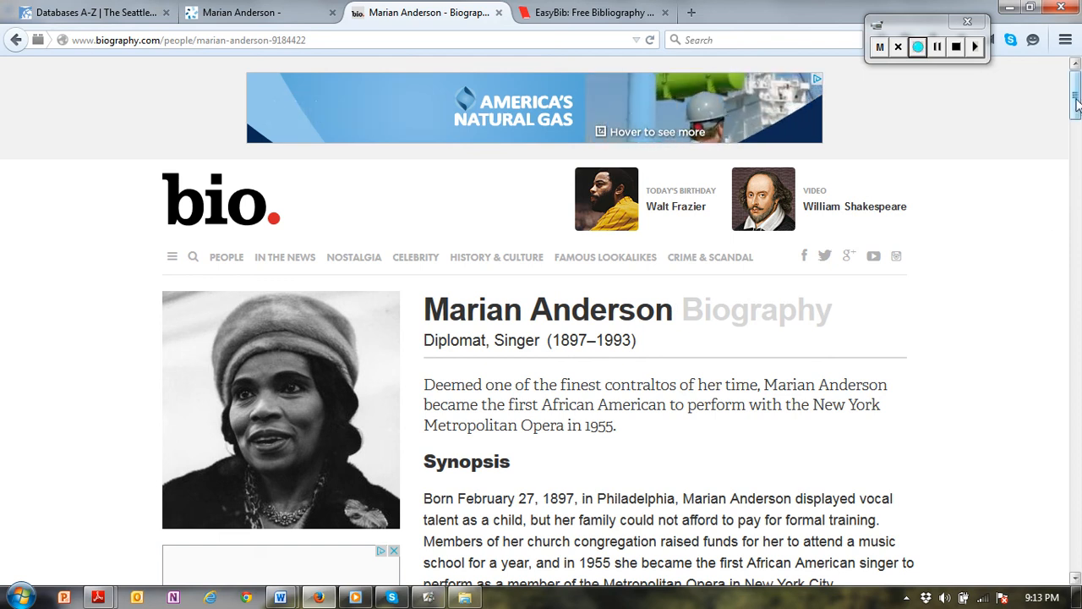
mouse_move(1077, 110)
mouse_down()
mouse_move(1075, 172)
mouse_move(1073, 119)
mouse_up()
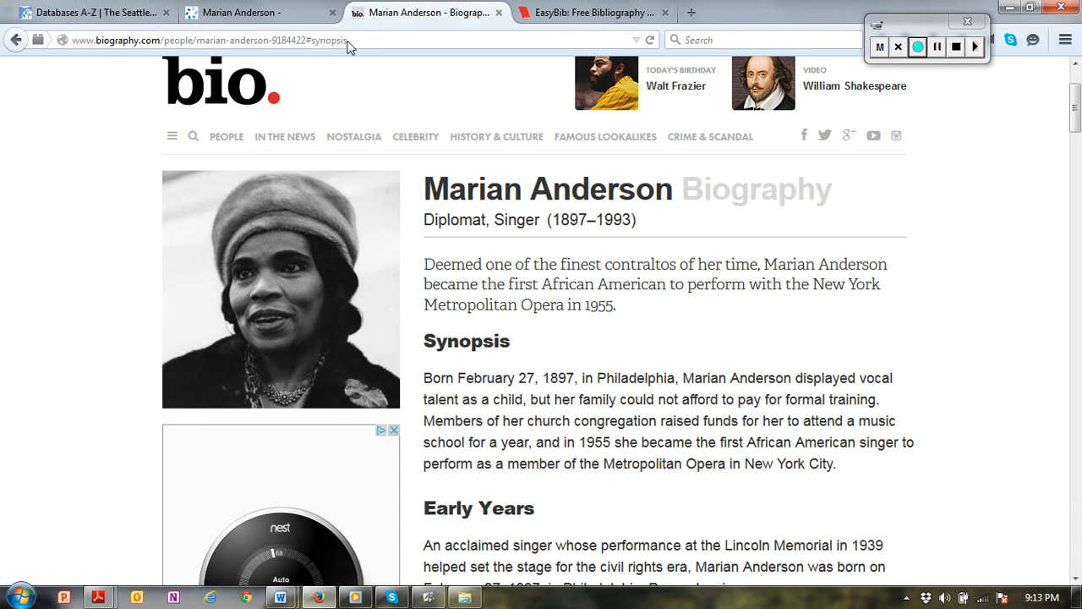
drag(349, 41, 16, 42)
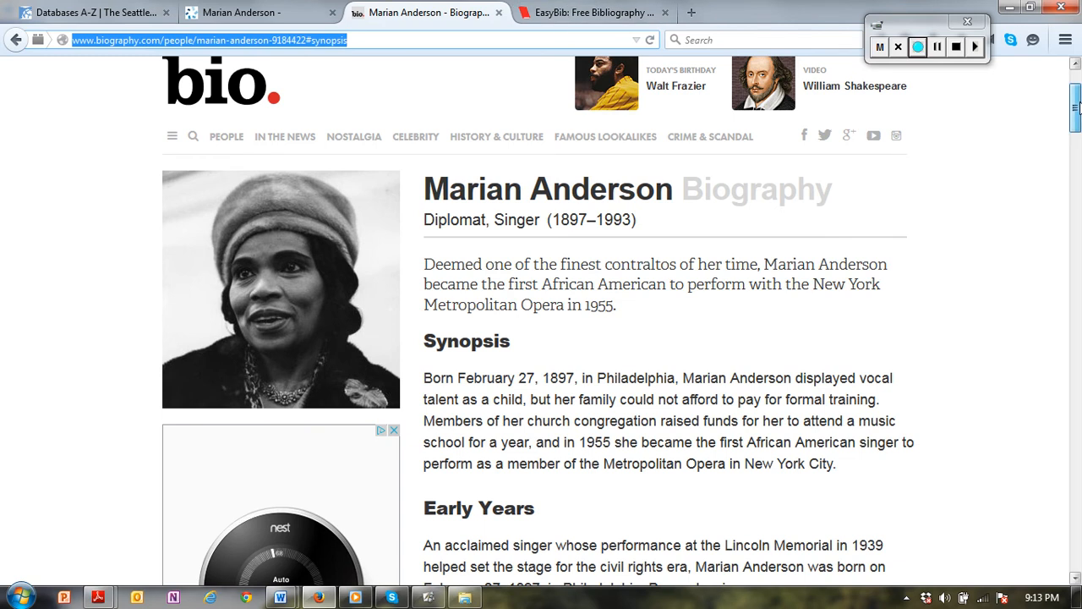
drag(1075, 108, 1071, 407)
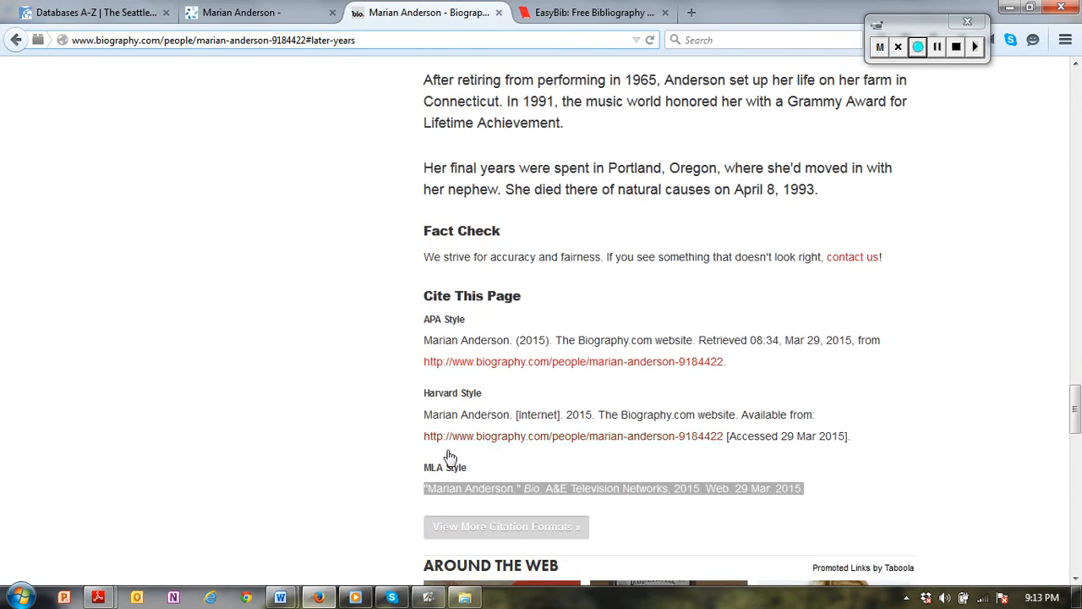
click(460, 488)
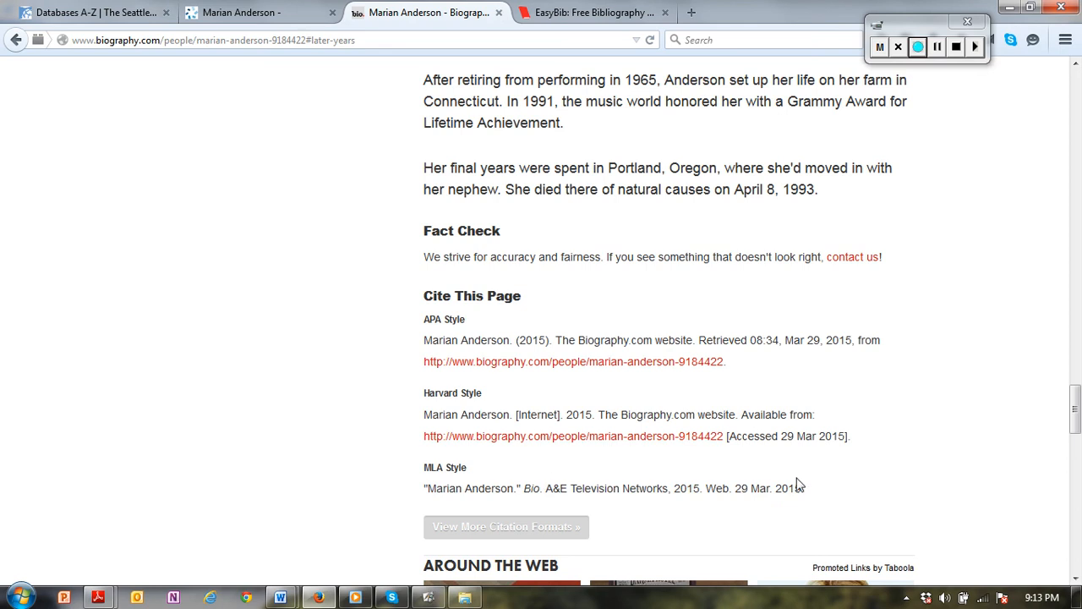
drag(805, 495, 401, 499)
key(ctrl+c)
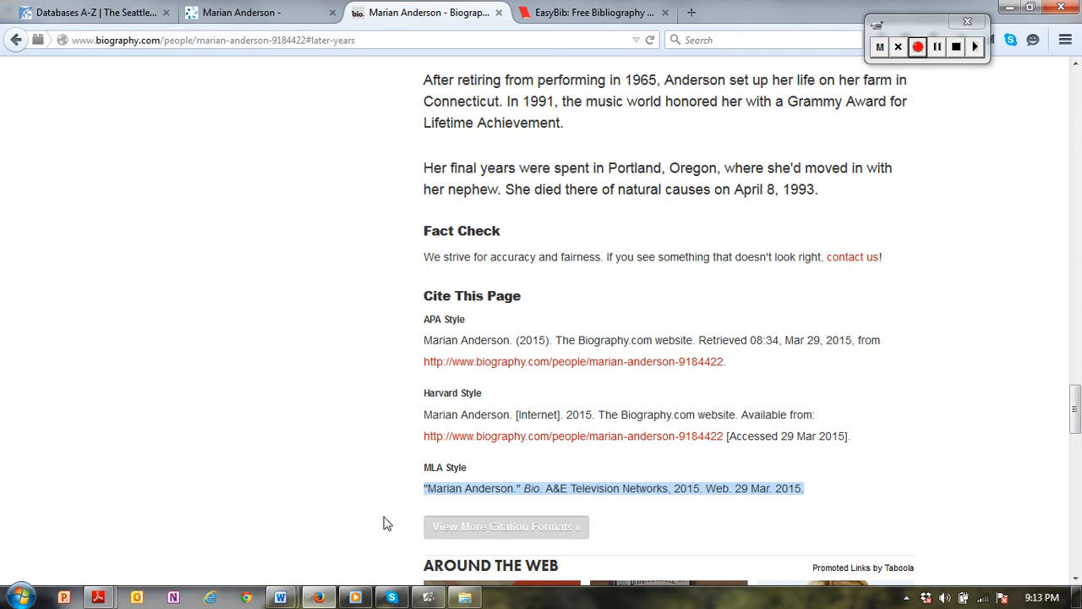
Switch to the Night of Notable works cited page in Word and paste the Biography.com citation below the Contemporary Black Biography entry.
click(280, 598)
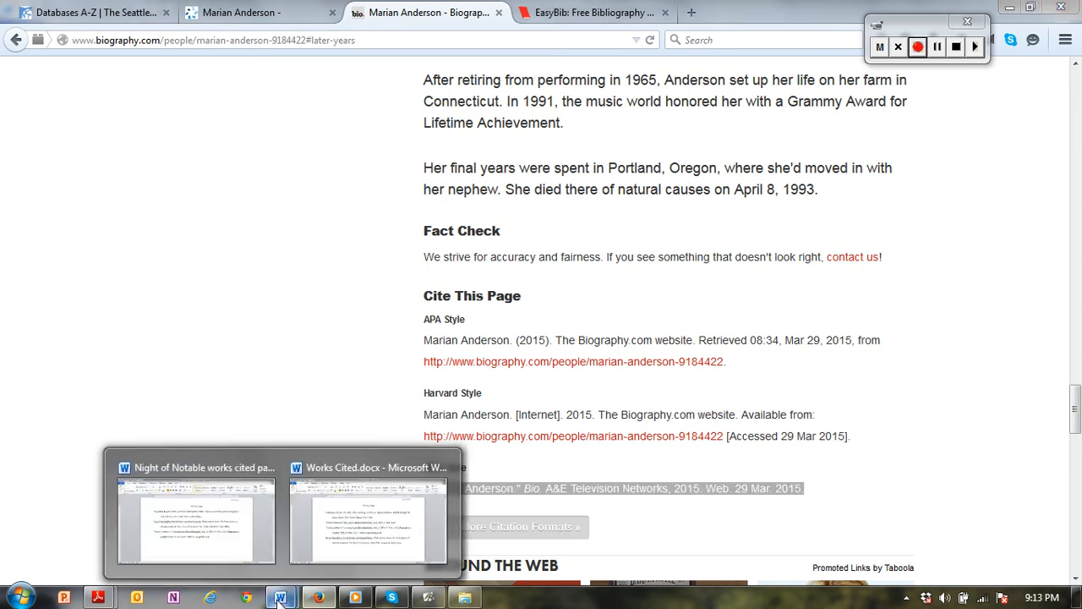
click(216, 523)
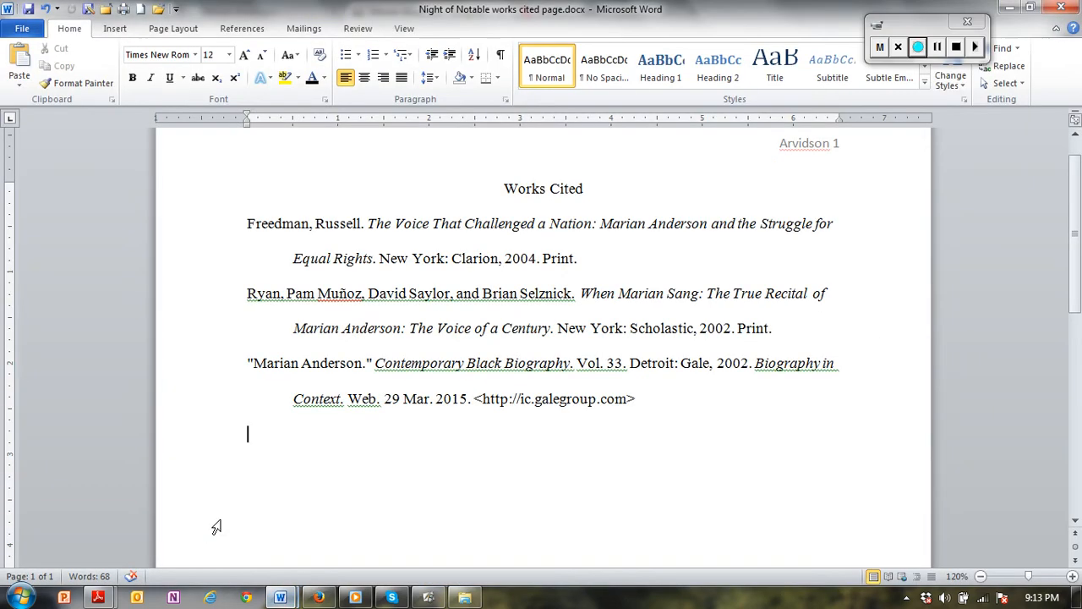
click(659, 398)
key(Return)
key(ctrl+v)
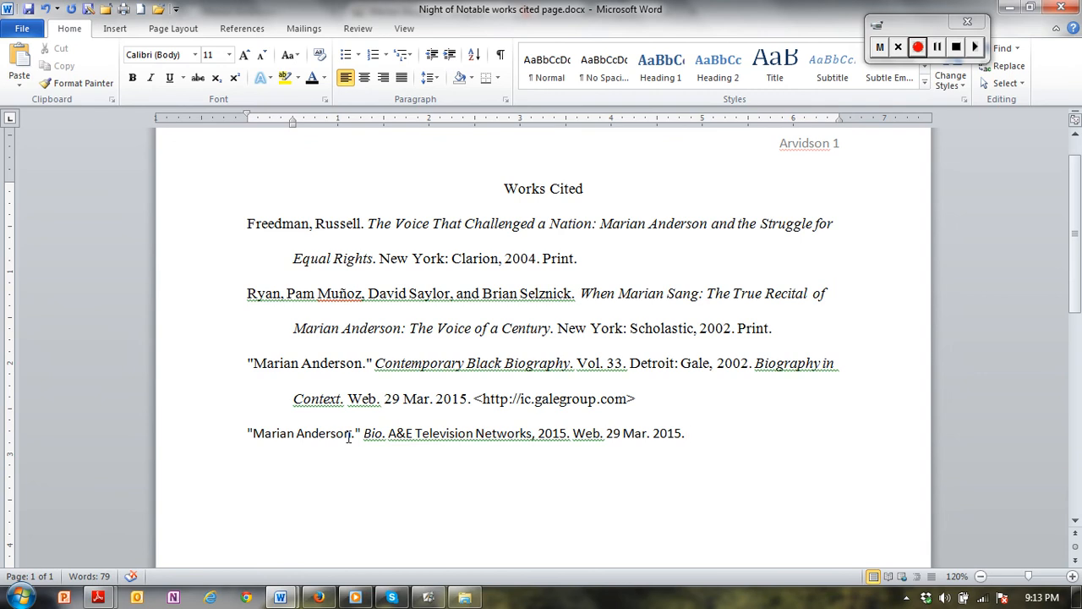
Format the pasted Bio citation in Times New Roman, size 12.
drag(701, 442, 218, 440)
click(169, 56)
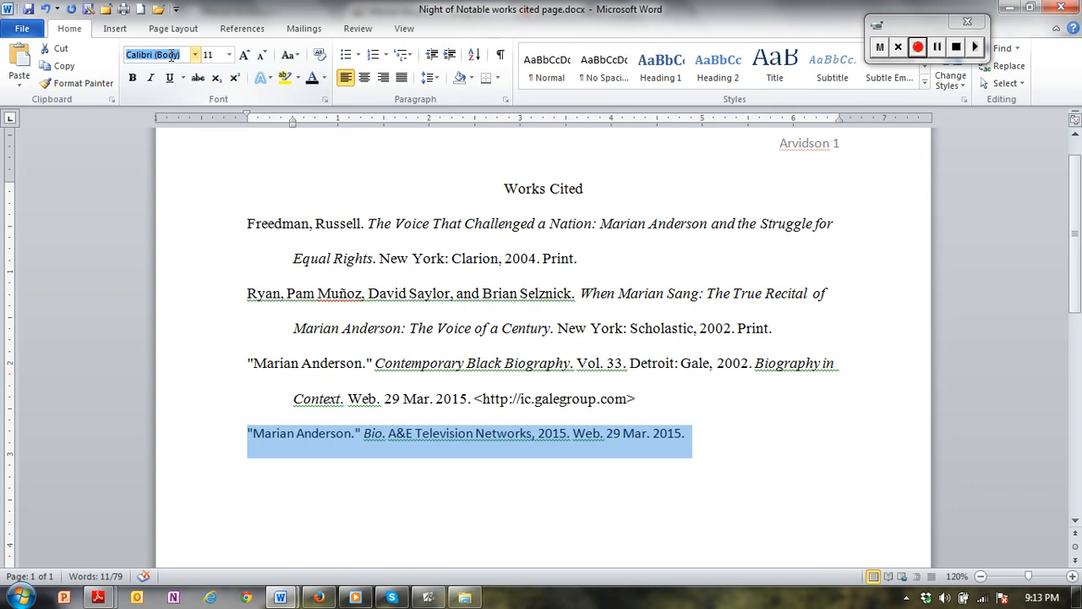
key(BackSpace)
text(Times New Roman)
key(Tab)
text(12)
key(Return)
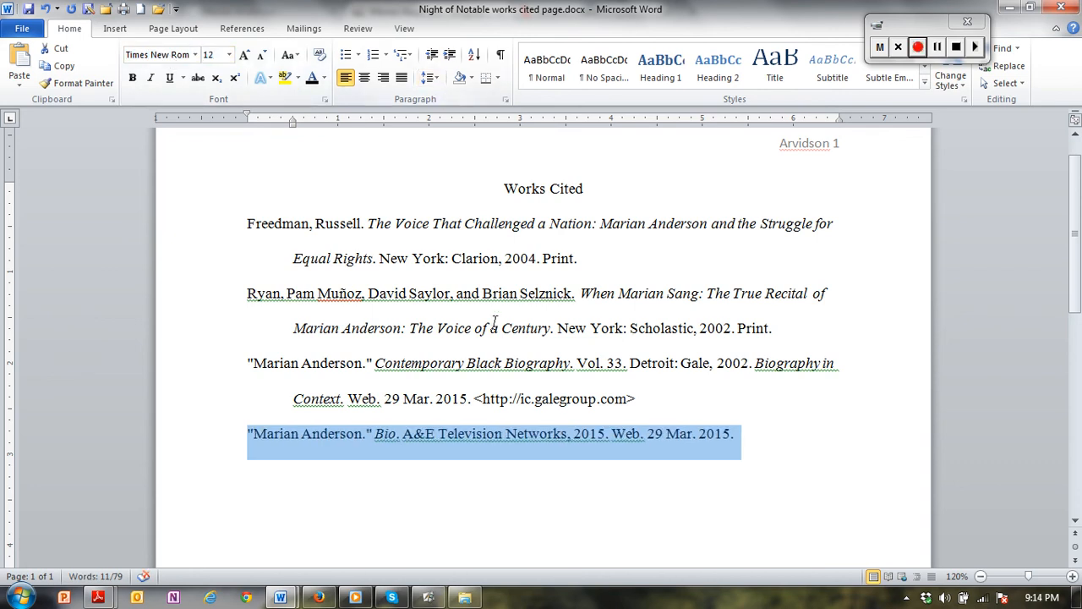
click(531, 442)
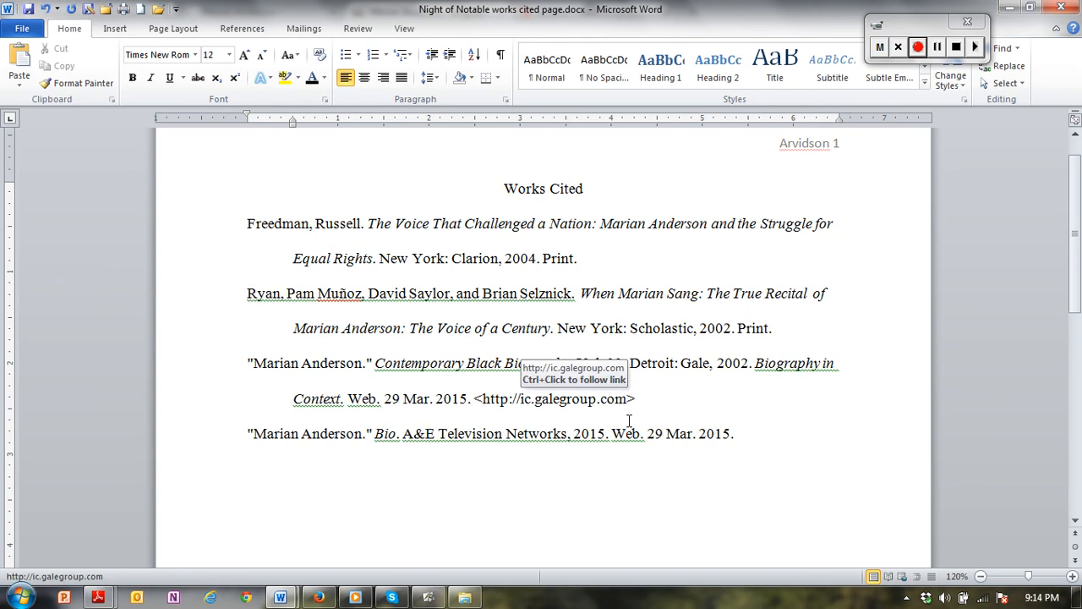
Move both "Marian Anderson" citations between the Freedman and Ryan entries and remove the extra blank line.
drag(744, 433, 249, 363)
key(ctrl+c)
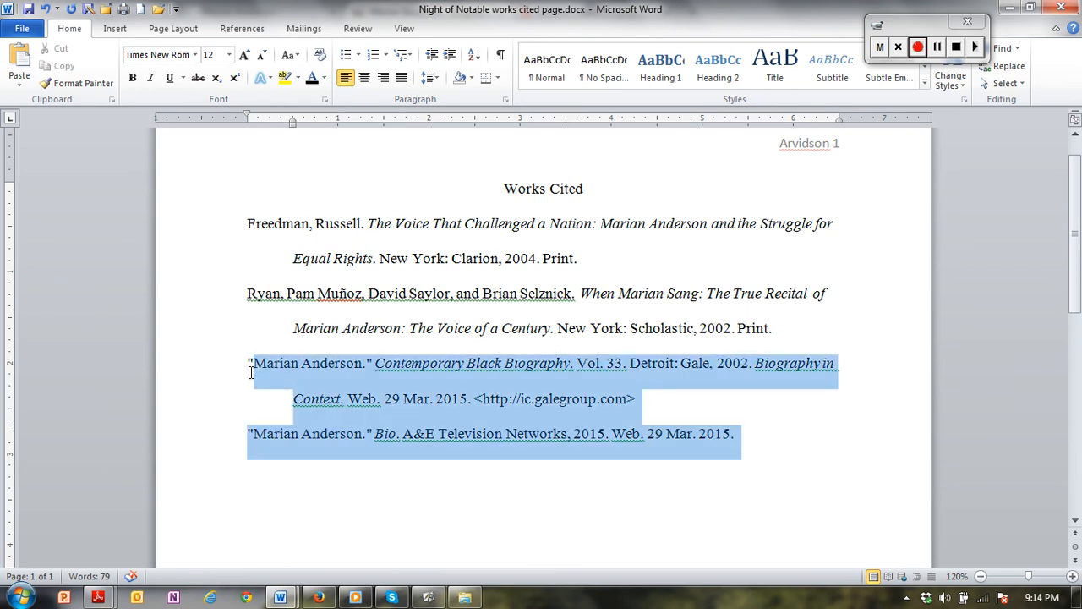
key(Delete)
click(612, 259)
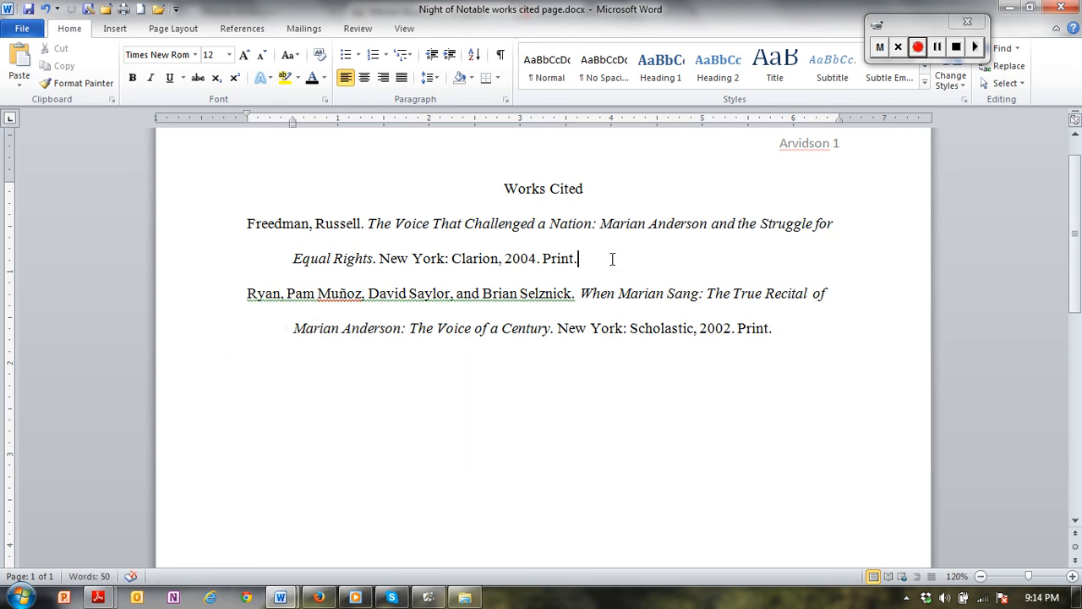
key(Return)
key(ctrl+v)
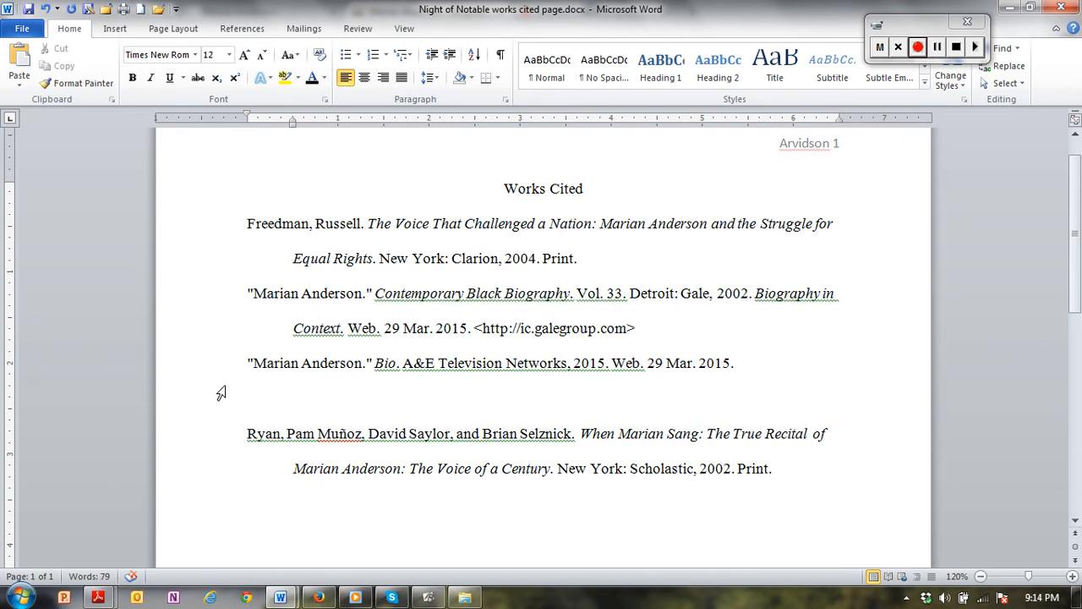
key(Delete)
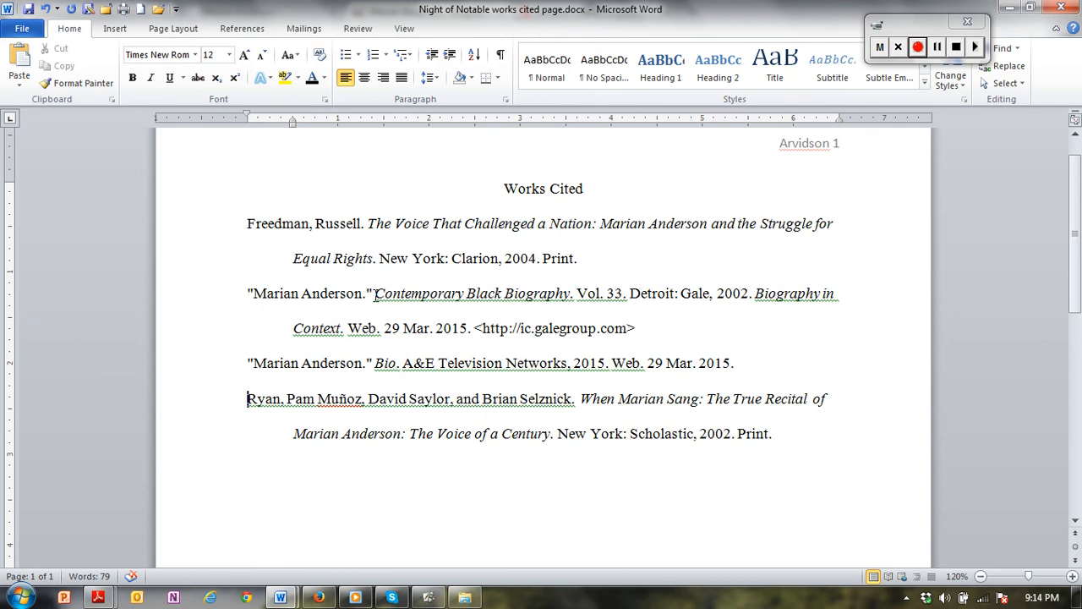
Move the Bio citation above the Contemporary Black Biography citation, remove the extra blank line and save the document.
drag(756, 364, 201, 357)
key(ctrl+c)
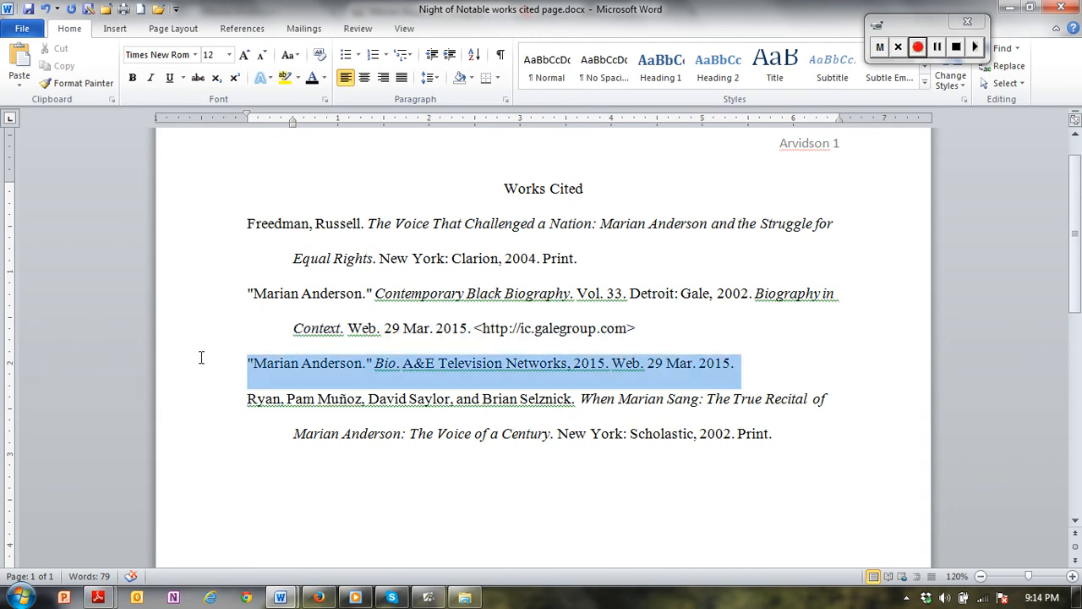
key(Delete)
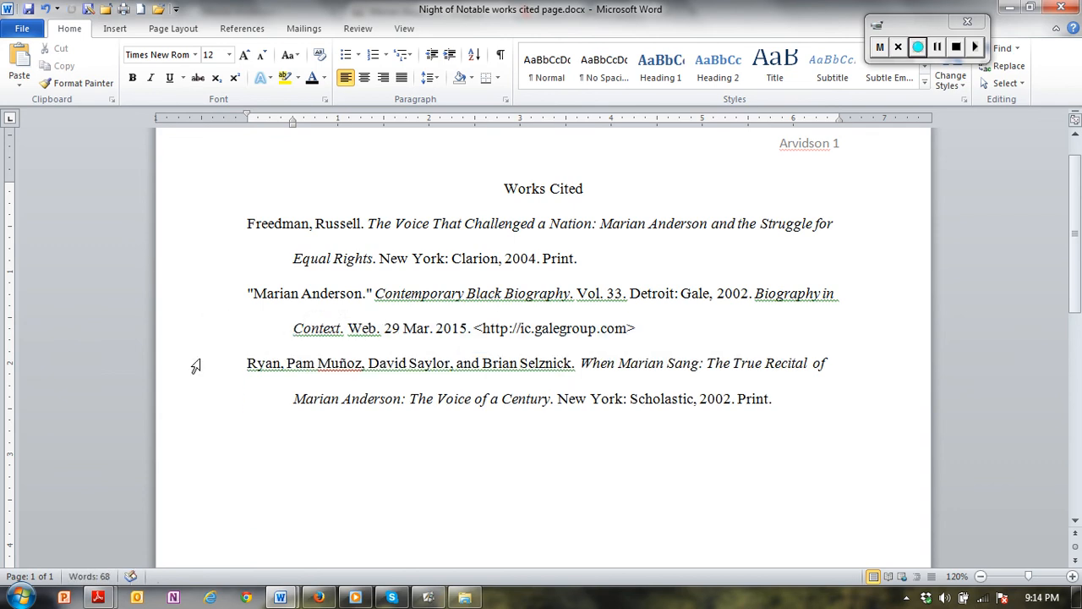
click(611, 267)
key(Return)
key(ctrl+v)
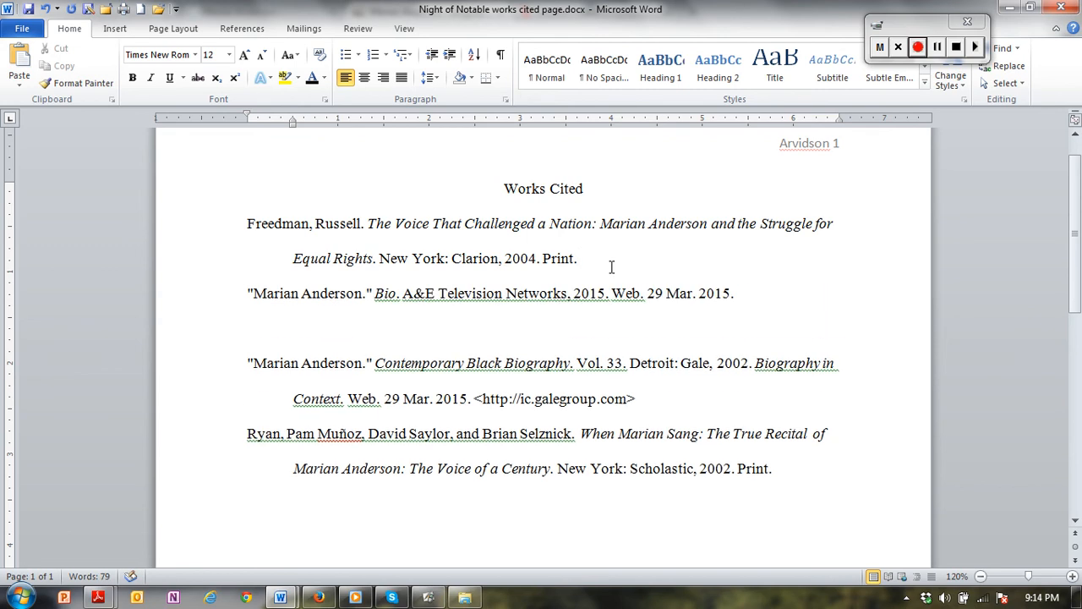
key(Delete)
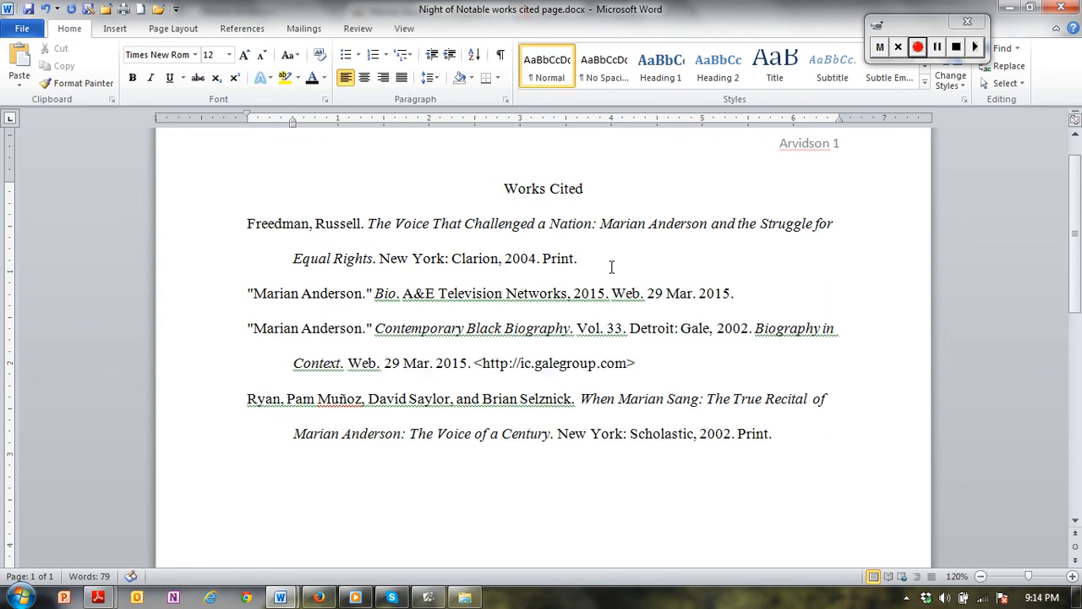
click(28, 11)
Switch to Firefox and copy the web address of the Biography.com page on Marian Anderson.
click(319, 598)
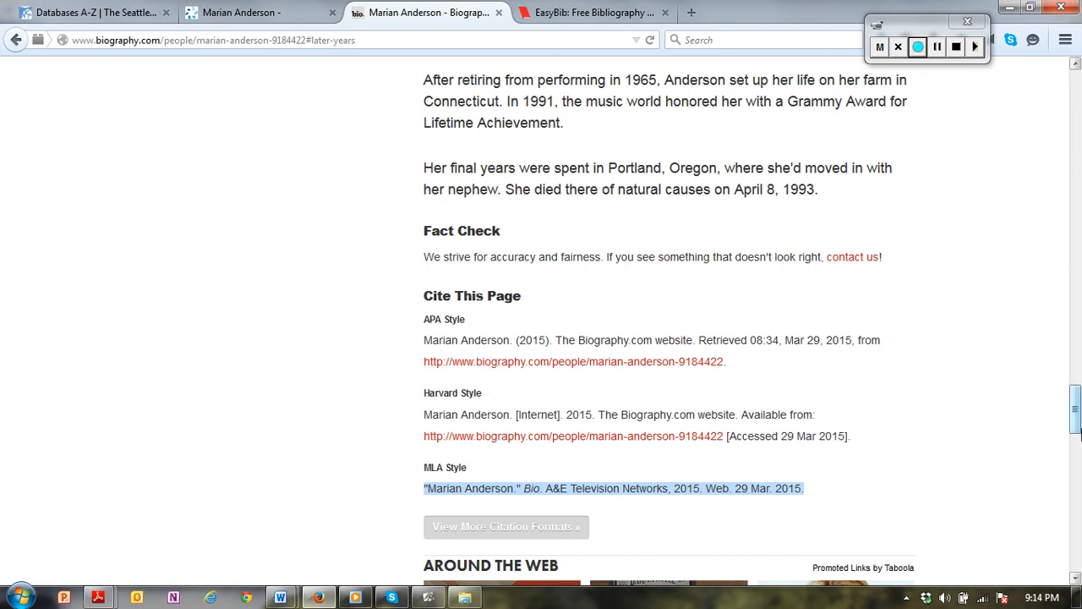
drag(1074, 413, 1074, 71)
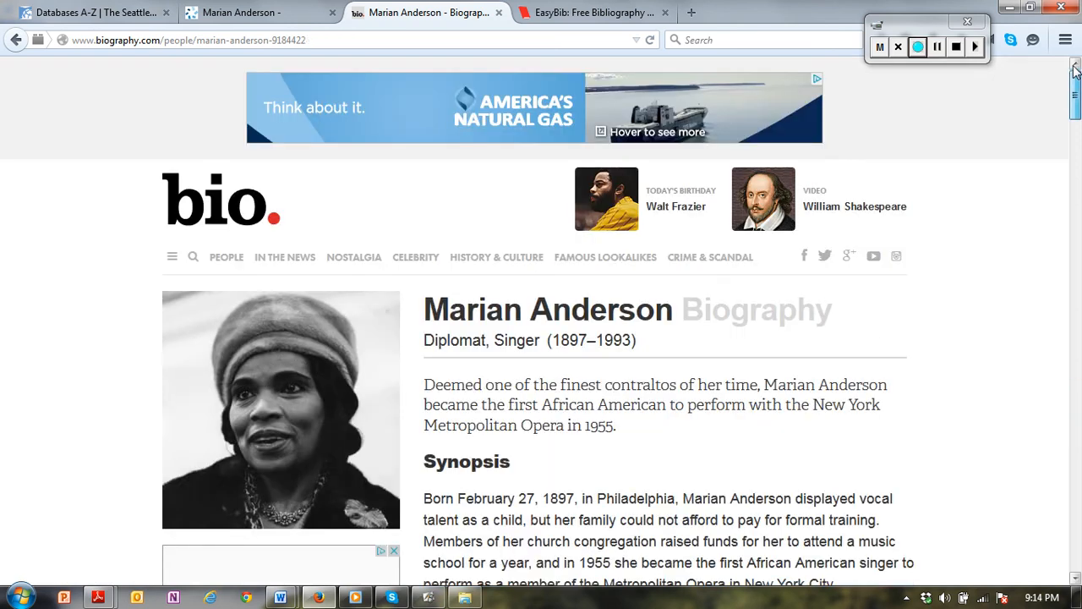
click(330, 39)
drag(307, 40, 73, 42)
key(ctrl+c)
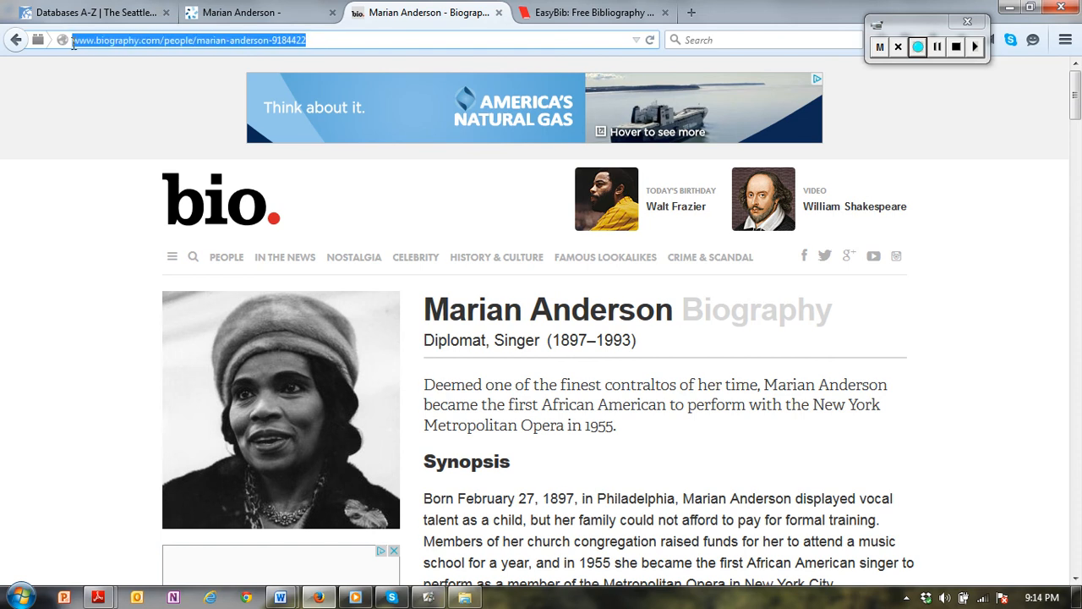
Start an MLA website citation in EasyBib using the copied Biography.com address.
click(554, 15)
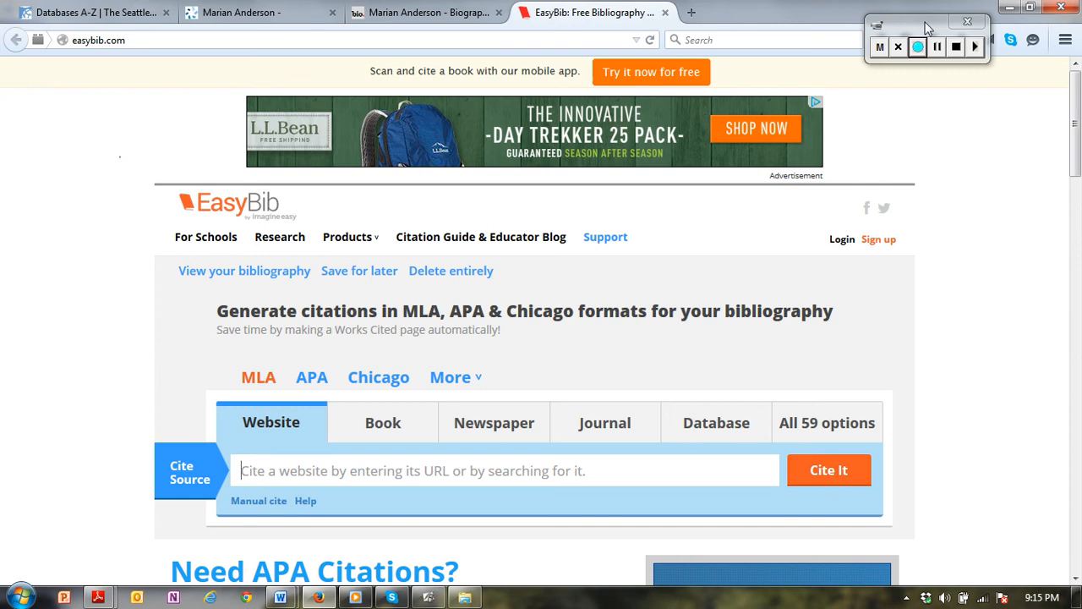
drag(1076, 126, 1075, 171)
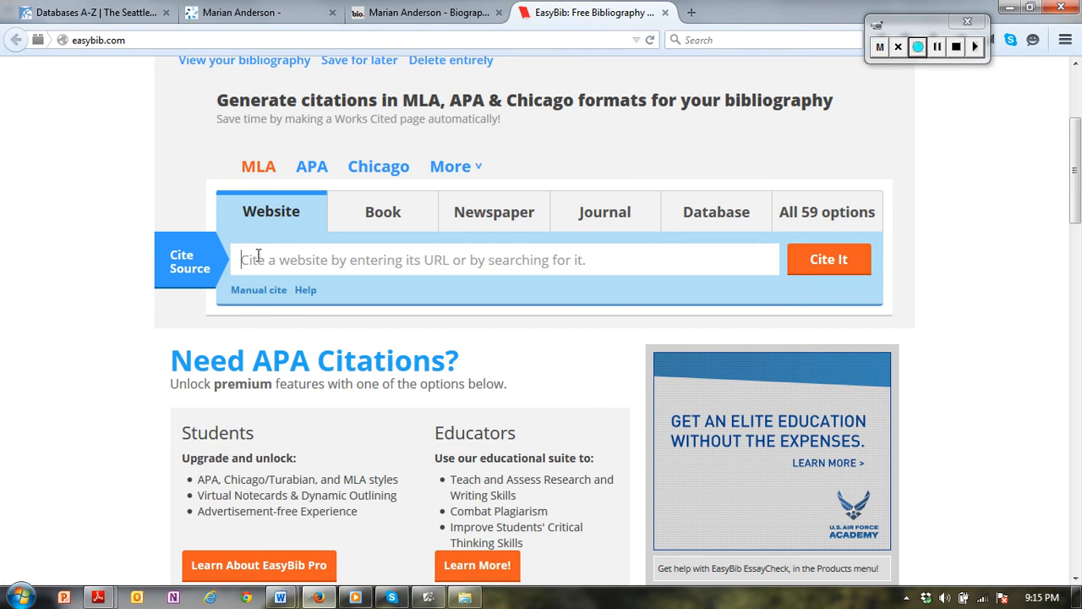
key(ctrl+v)
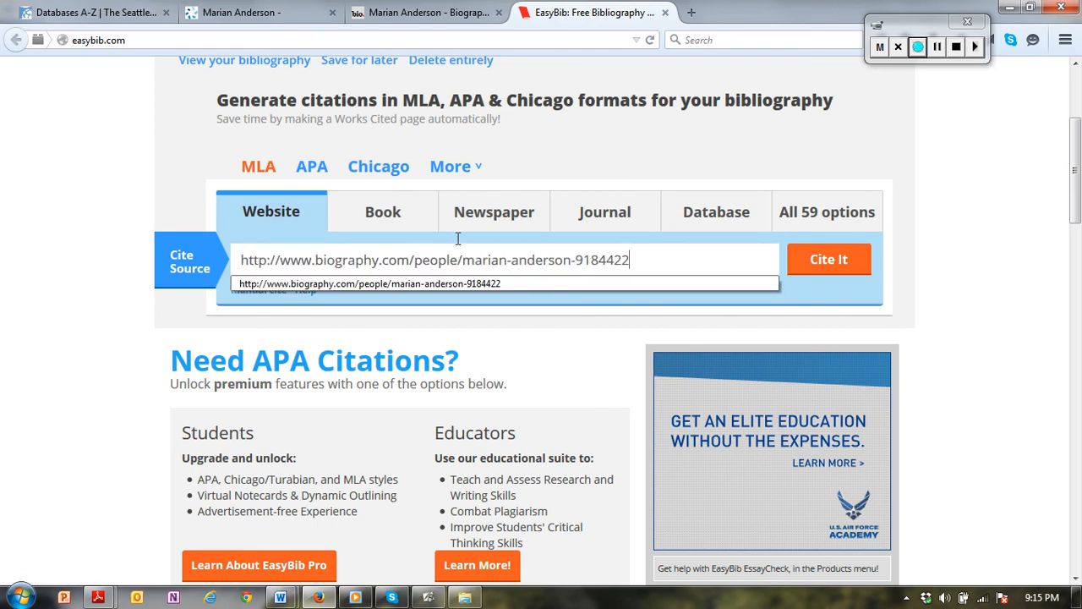
click(828, 264)
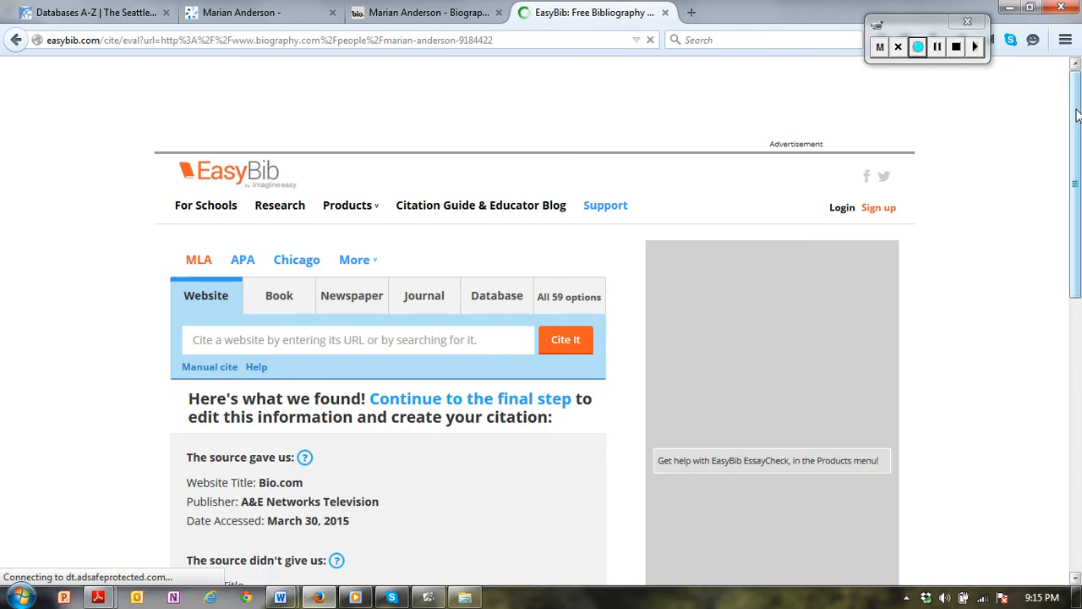
Review the source details EasyBib gathered and continue to the form for editing the website citation.
drag(1077, 141, 1075, 242)
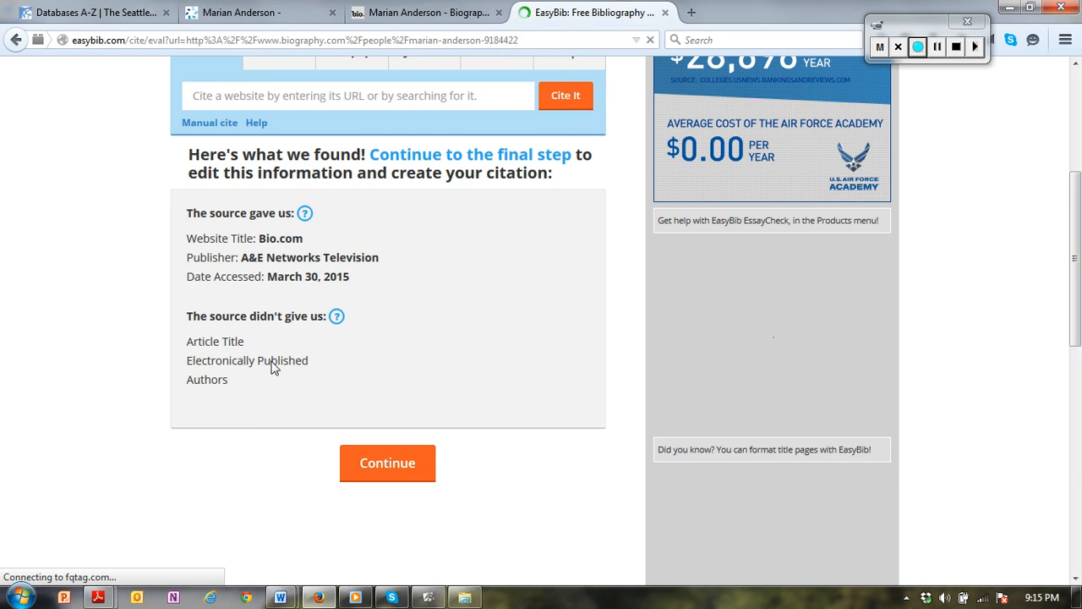
click(401, 462)
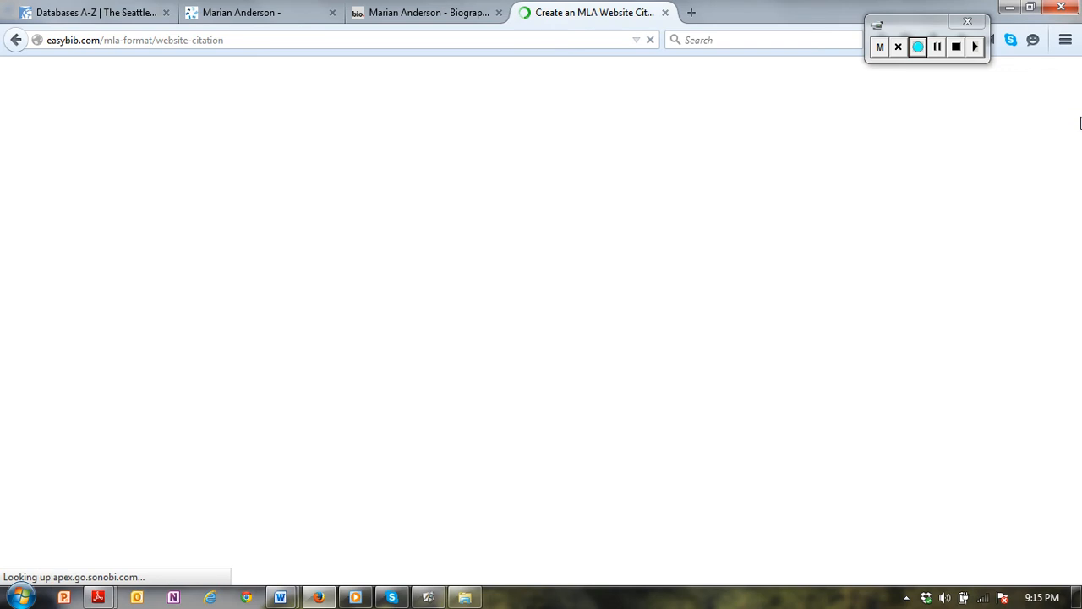
click(936, 47)
click(918, 47)
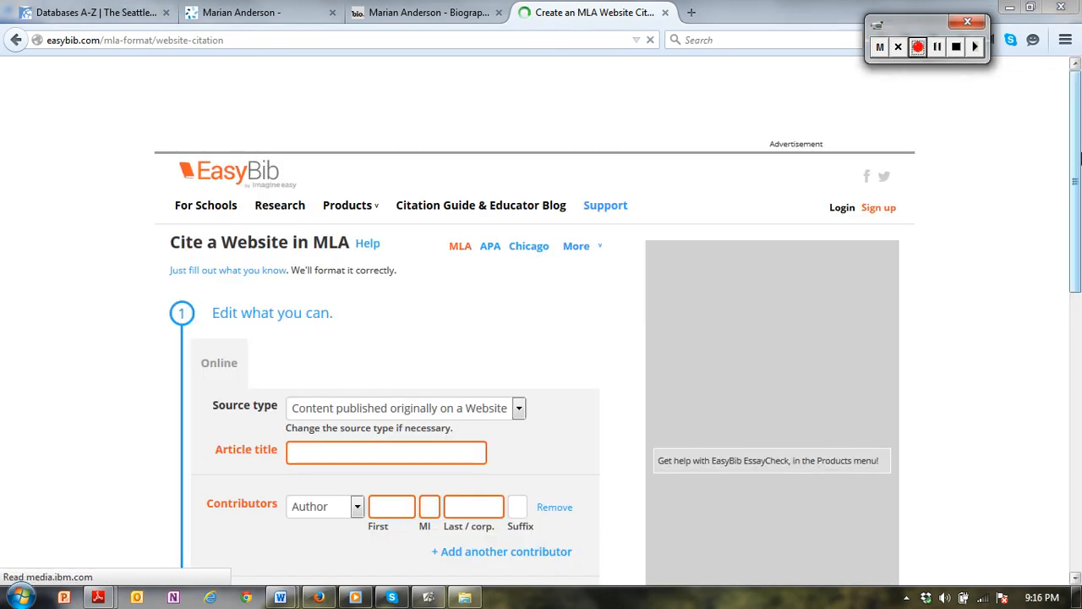
drag(1078, 155, 1076, 231)
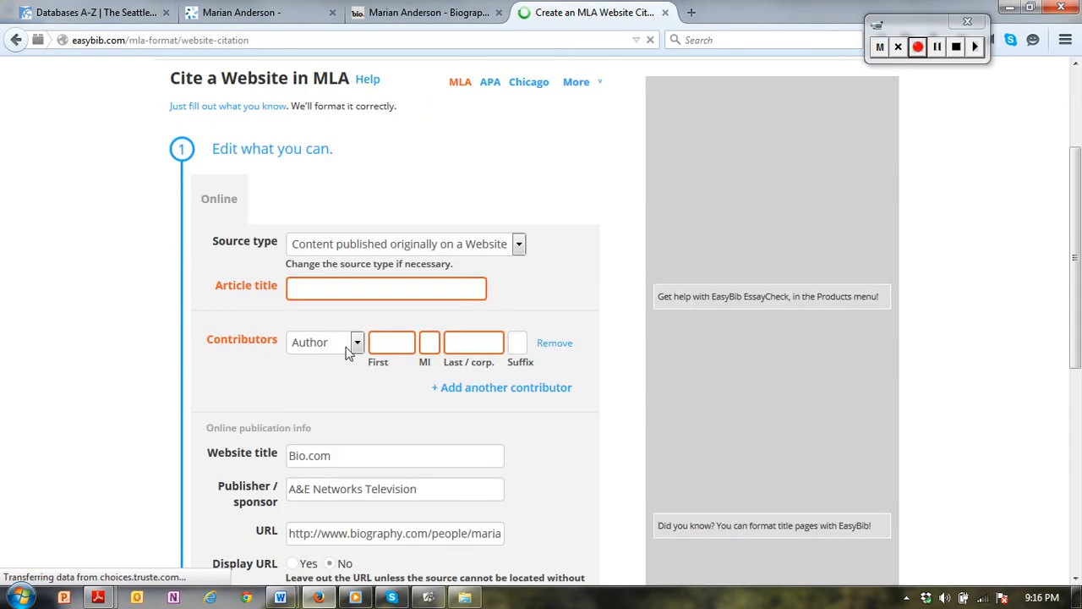
Examine the Biography.com page from its heading down to the footer for the missing article, author and publication details.
click(433, 15)
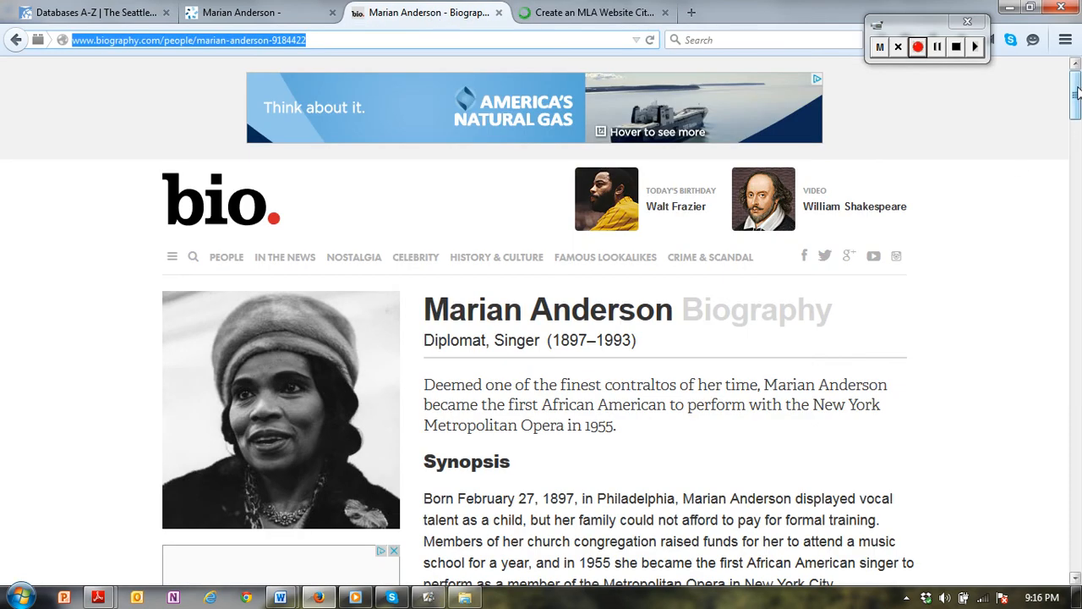
drag(1075, 92, 1076, 410)
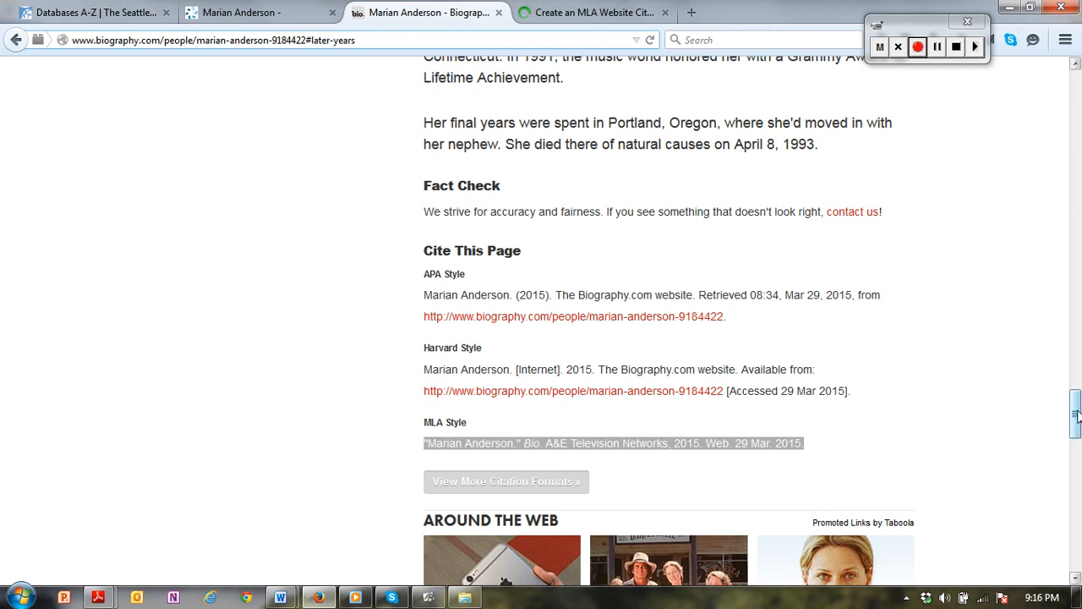
click(1076, 219)
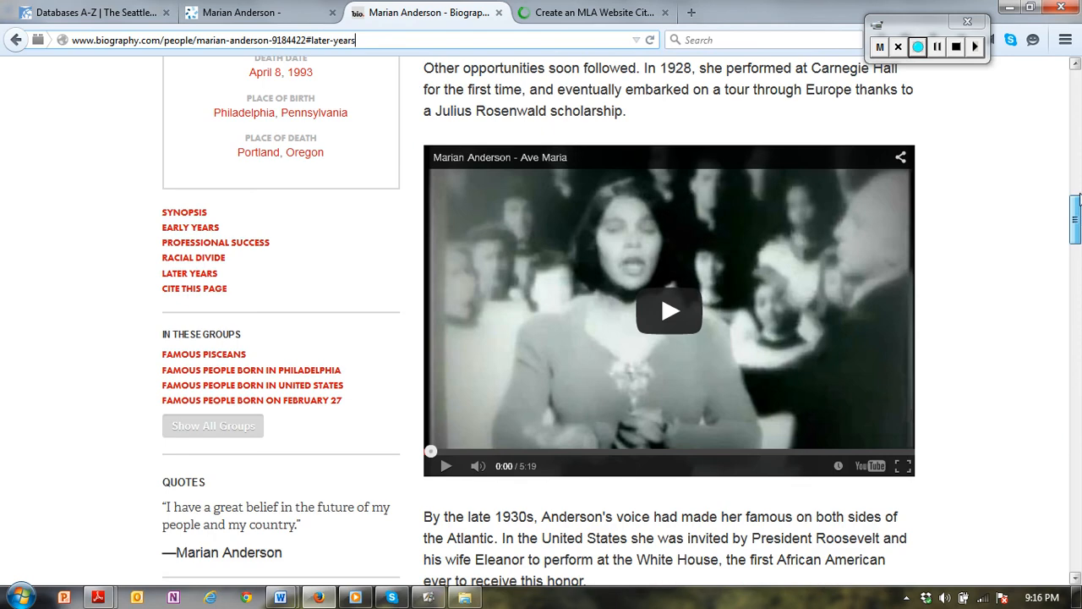
drag(1078, 216, 1076, 158)
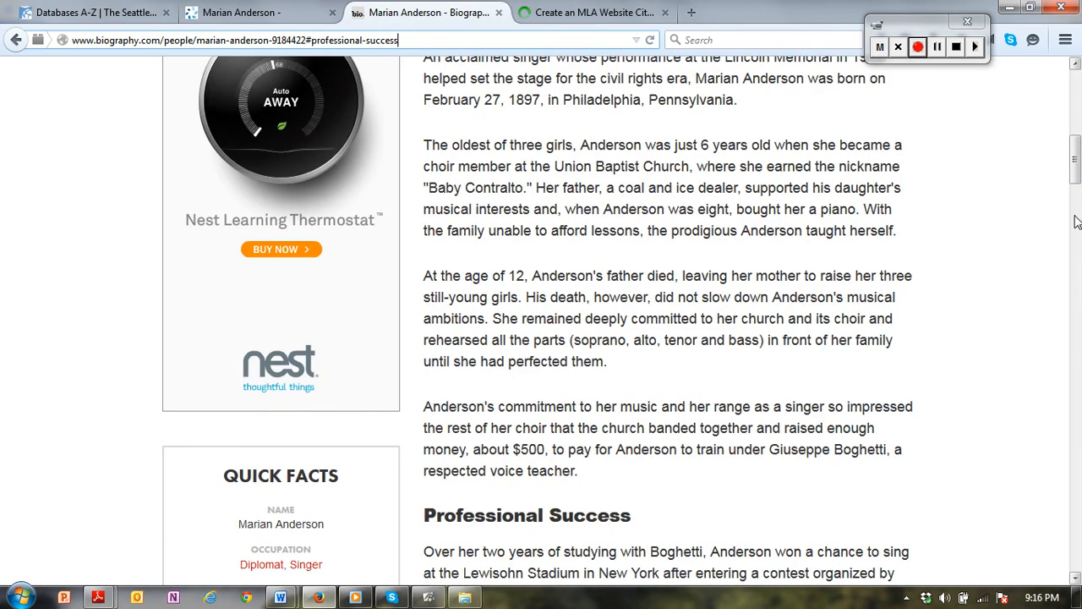
drag(1076, 216, 1077, 134)
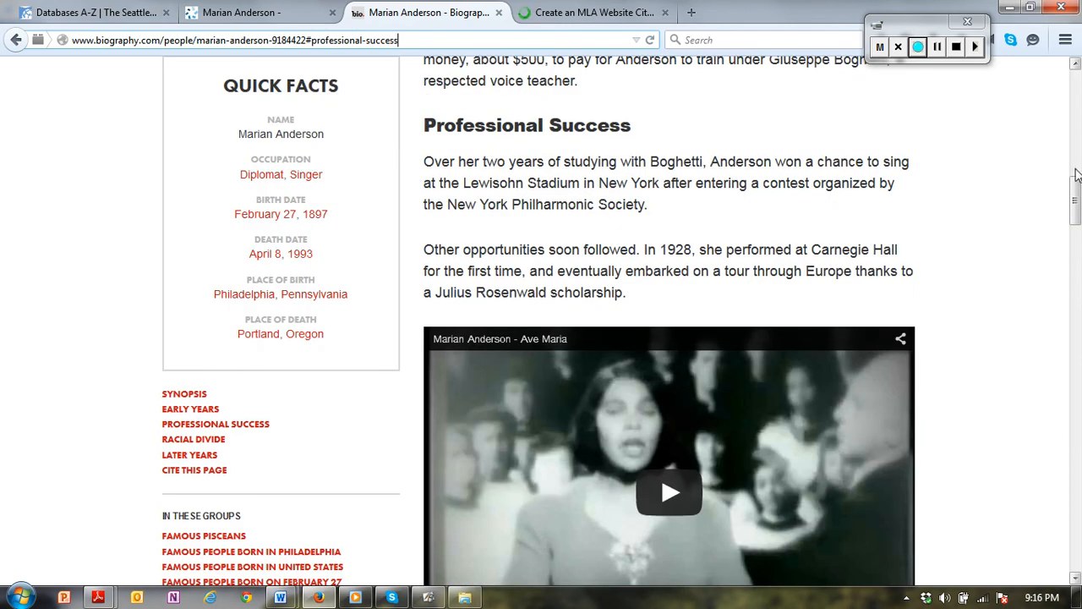
drag(1078, 196, 1077, 549)
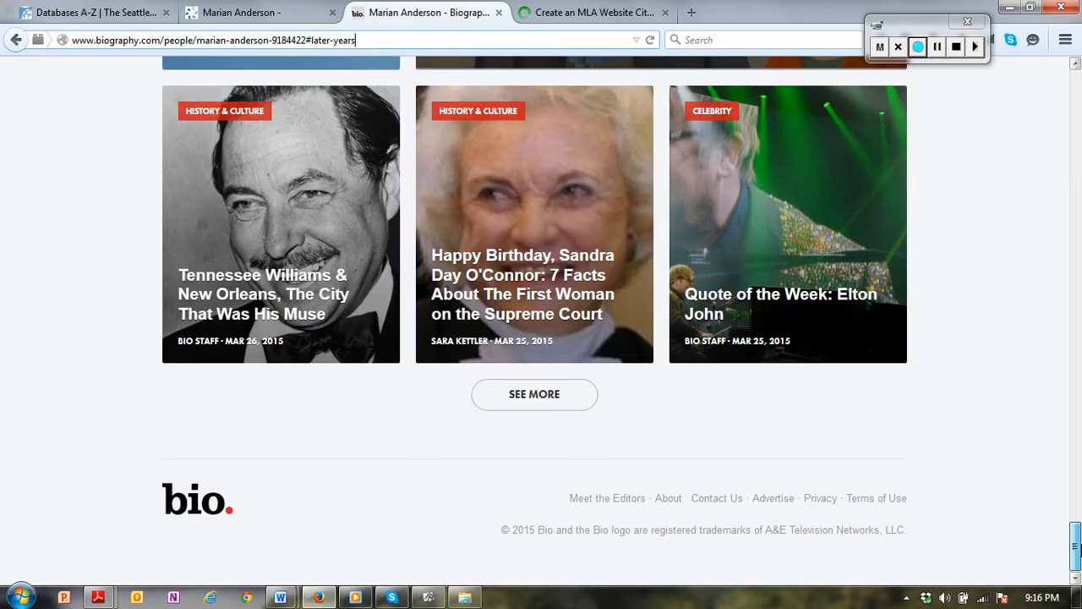
Return to the EasyBib form and enter "Marian Anderson" as the article title.
click(541, 19)
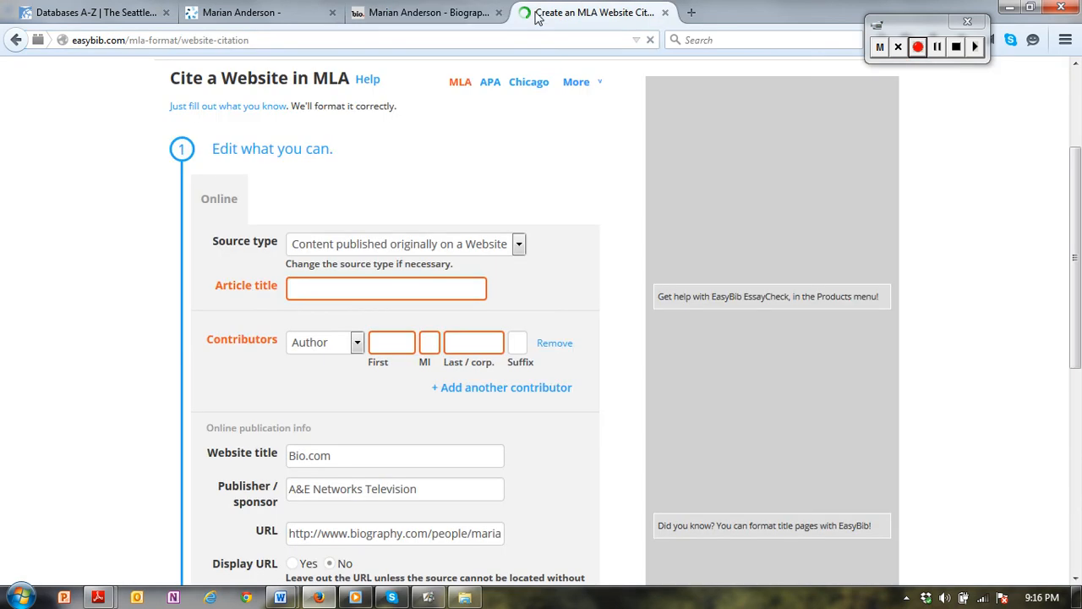
click(348, 289)
text(M)
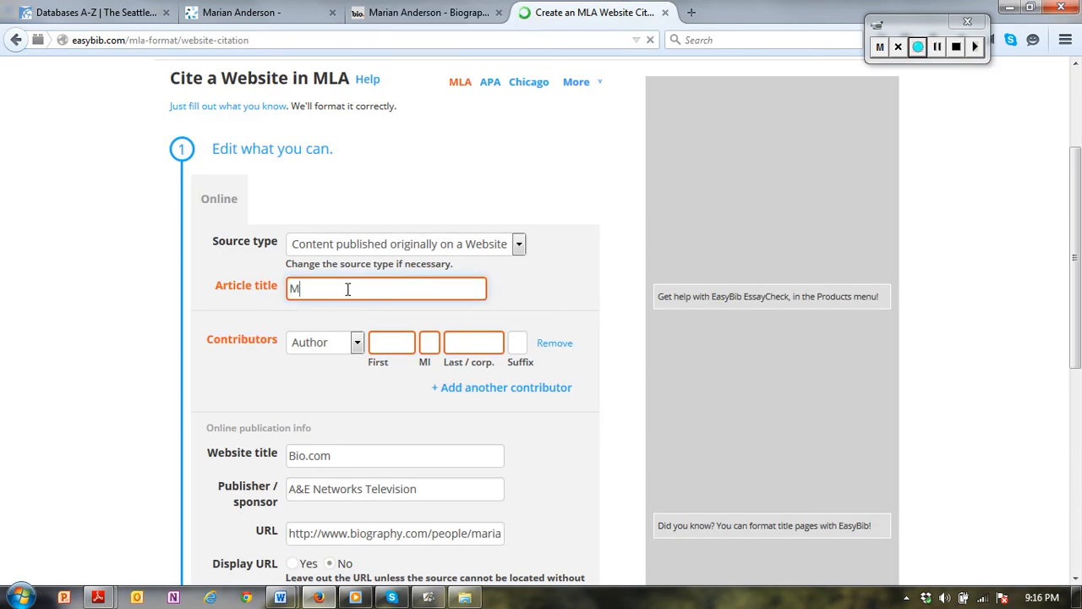
text(arian)
key(BackSpace)
key(BackSpace)
text(ian)
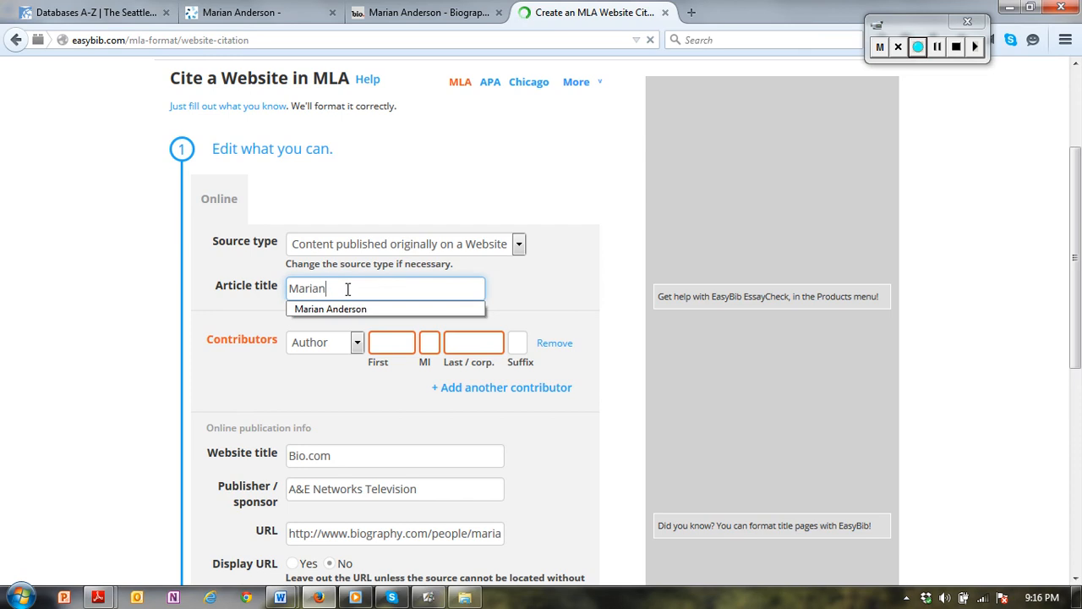
text( Anderson)
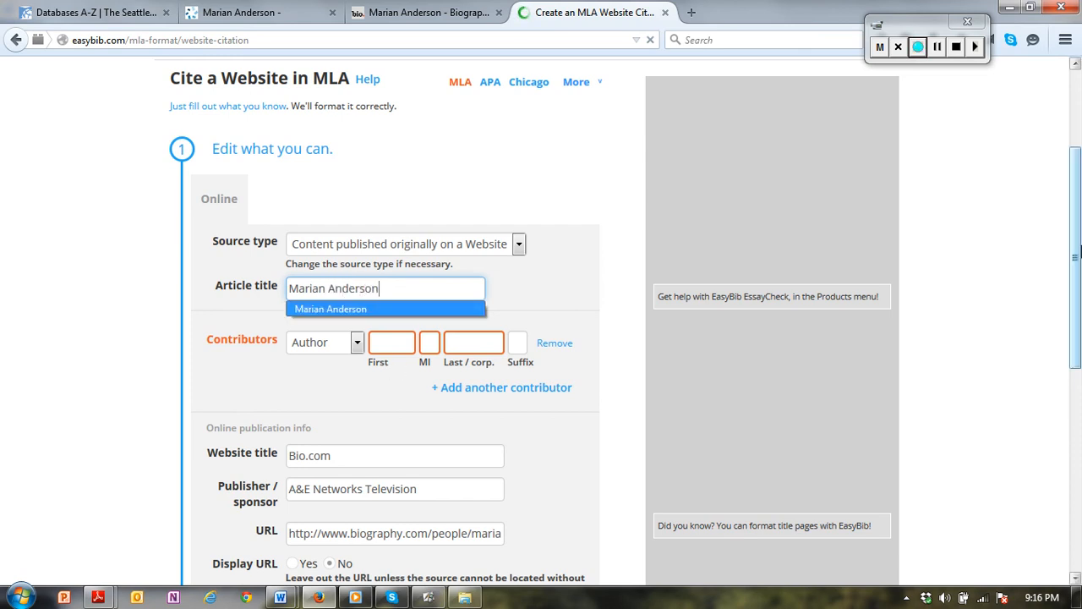
Create the EasyBib citation, leaving the author and electronic publication date blank.
drag(1078, 239, 1078, 338)
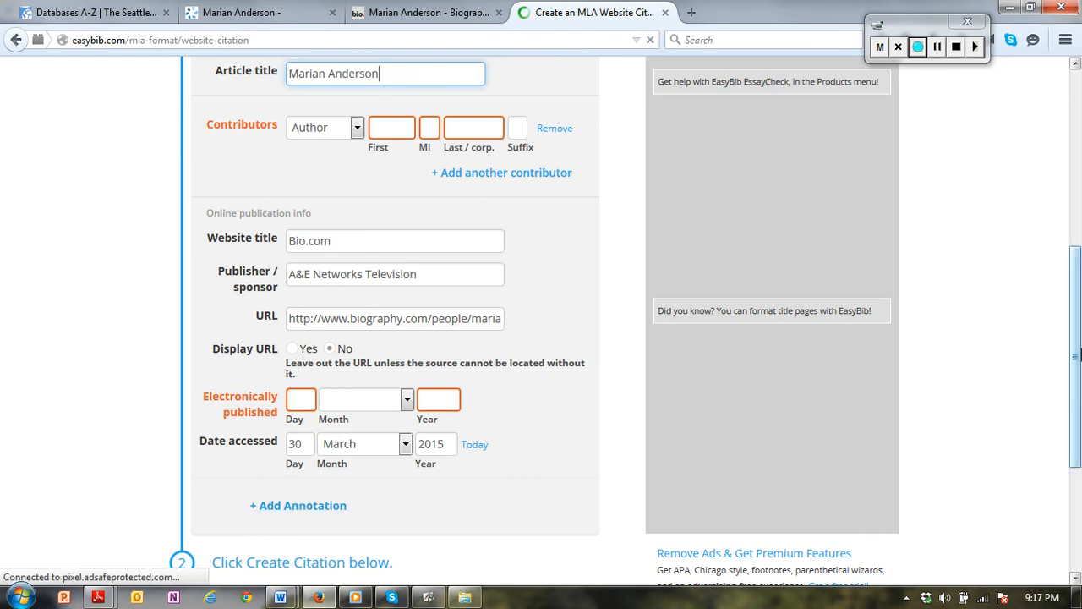
drag(1078, 308, 1078, 401)
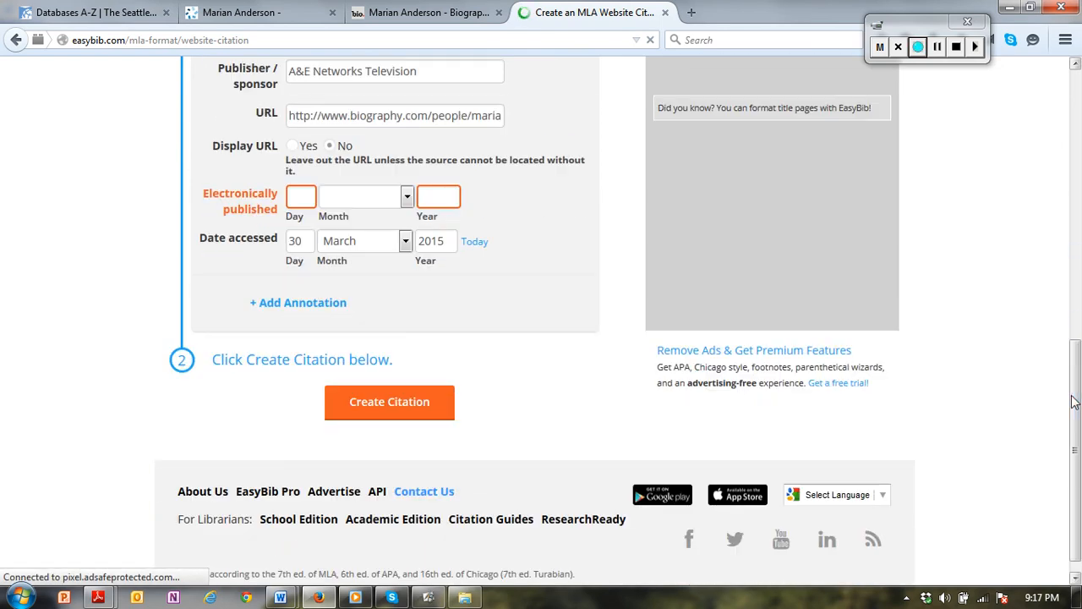
click(378, 408)
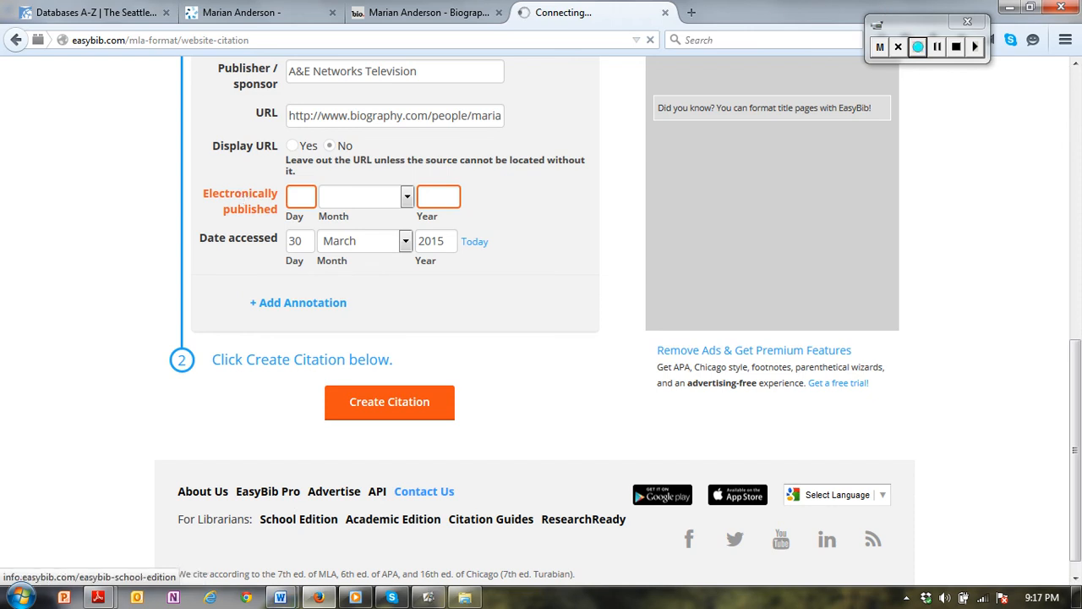
Switch back to the Night of Notable works cited page in Word.
mouse_move(280, 597)
click(248, 517)
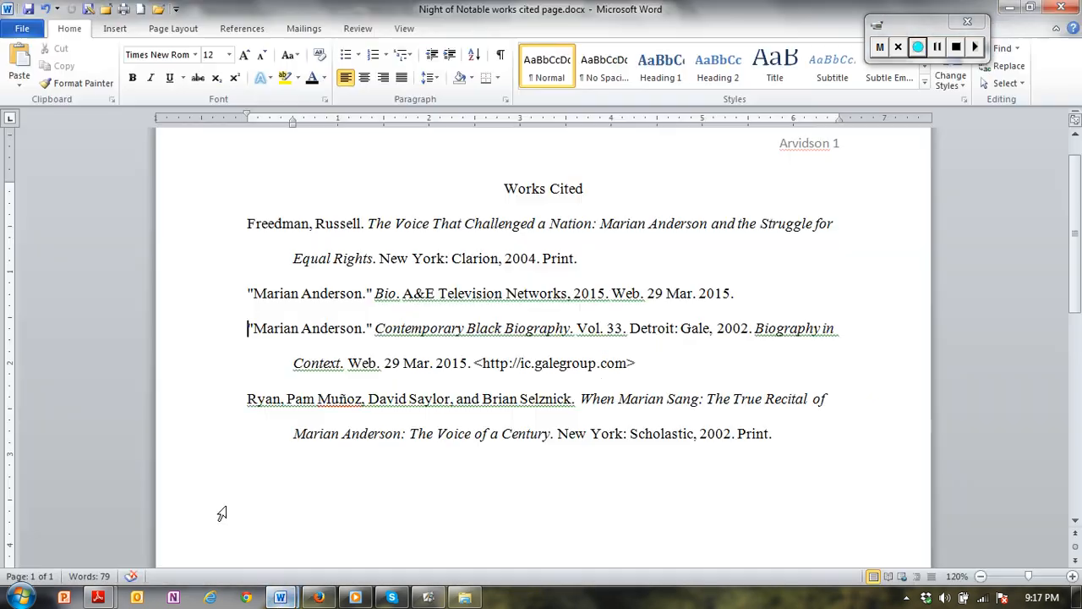